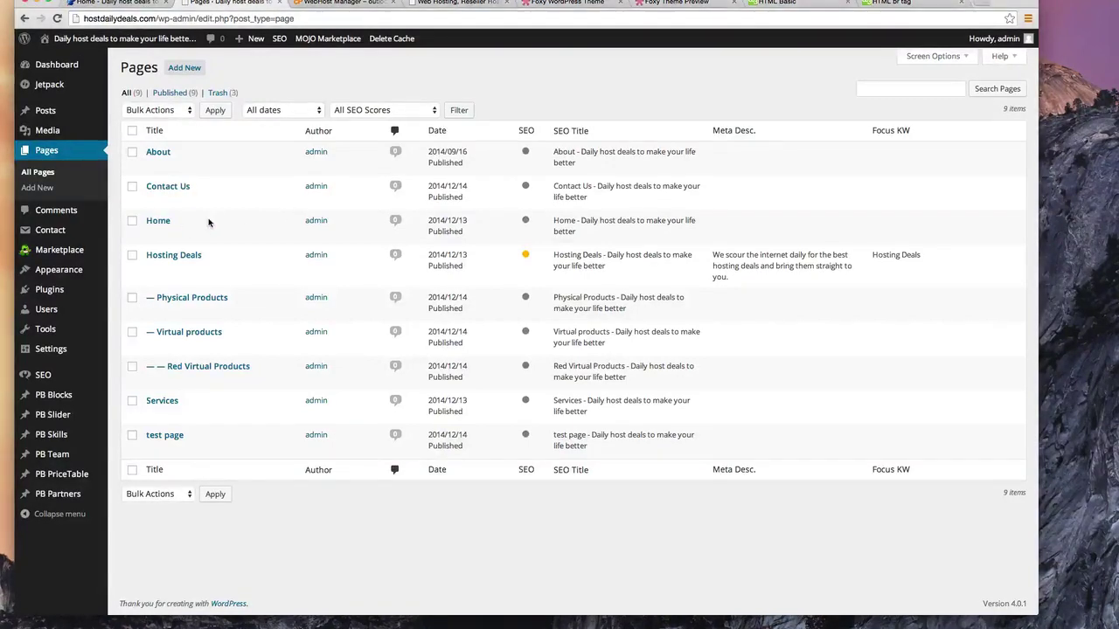
# Open the Home page for editing from the list of pages.
pyautogui.moveTo(156, 226)
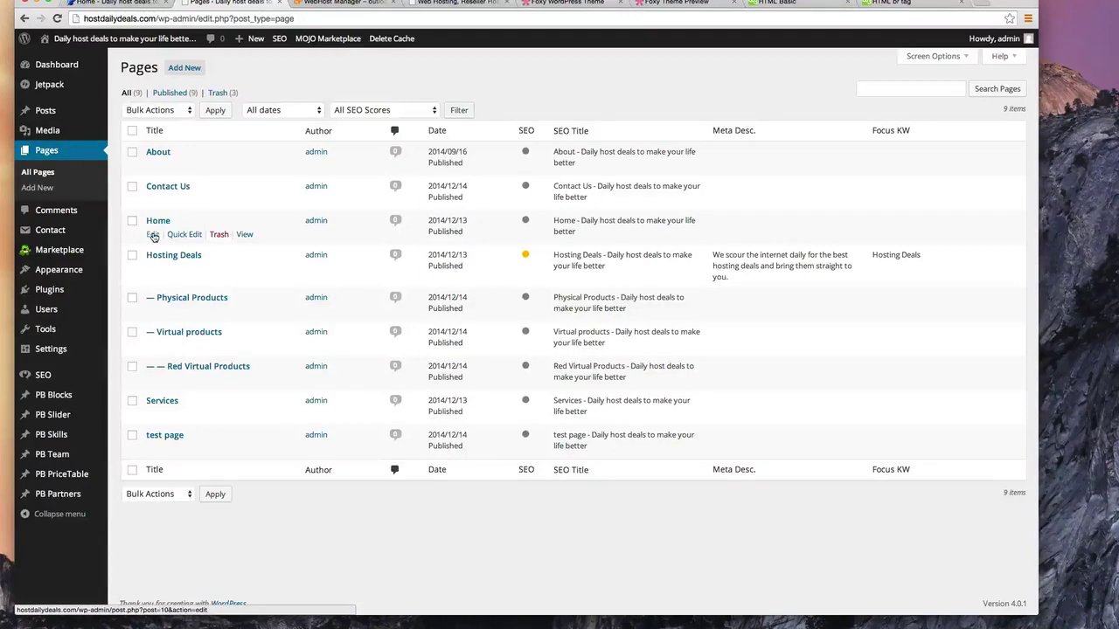
pyautogui.click(153, 235)
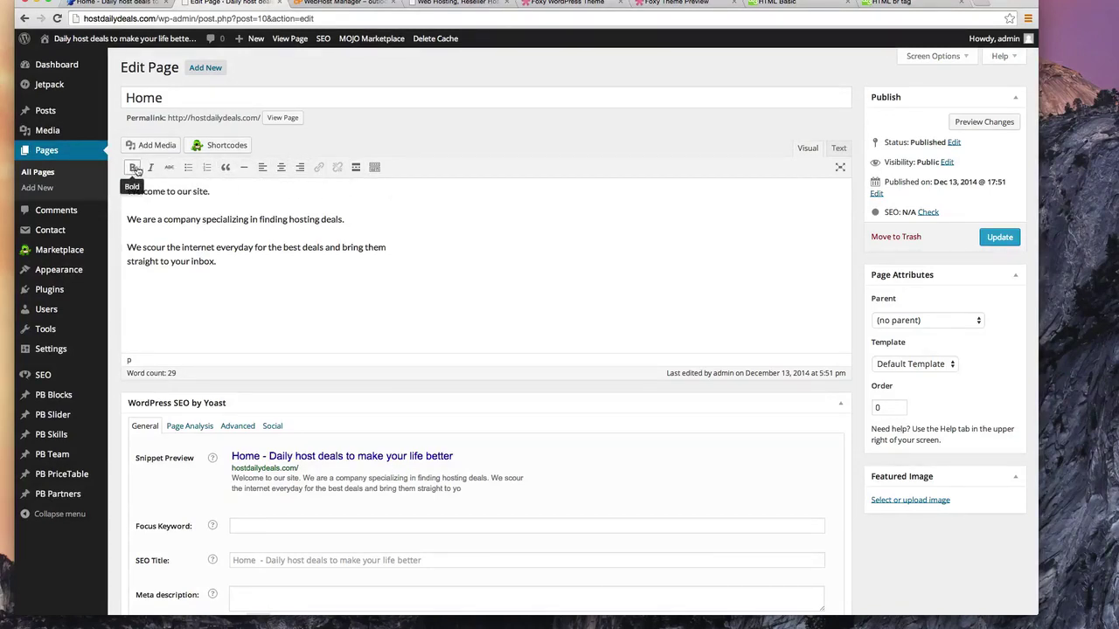
# Make the word "site" in the first line bold and italic, and show the second row of formatting tools.
pyautogui.doubleClick(199, 192)
pyautogui.click(132, 167)
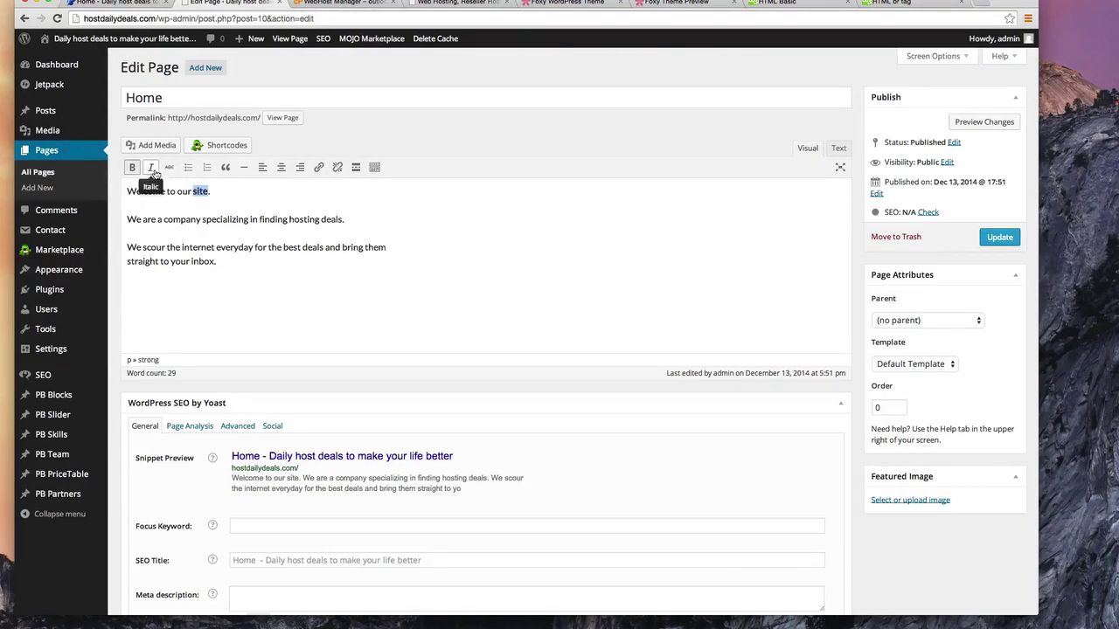
pyautogui.click(152, 168)
pyautogui.click(278, 215)
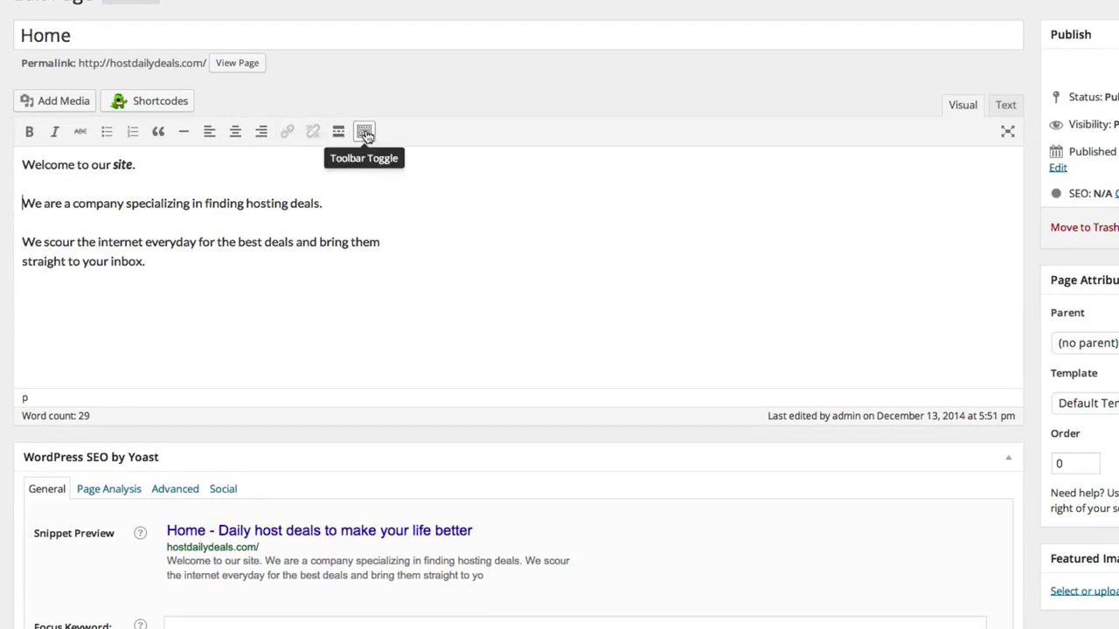
pyautogui.click(364, 132)
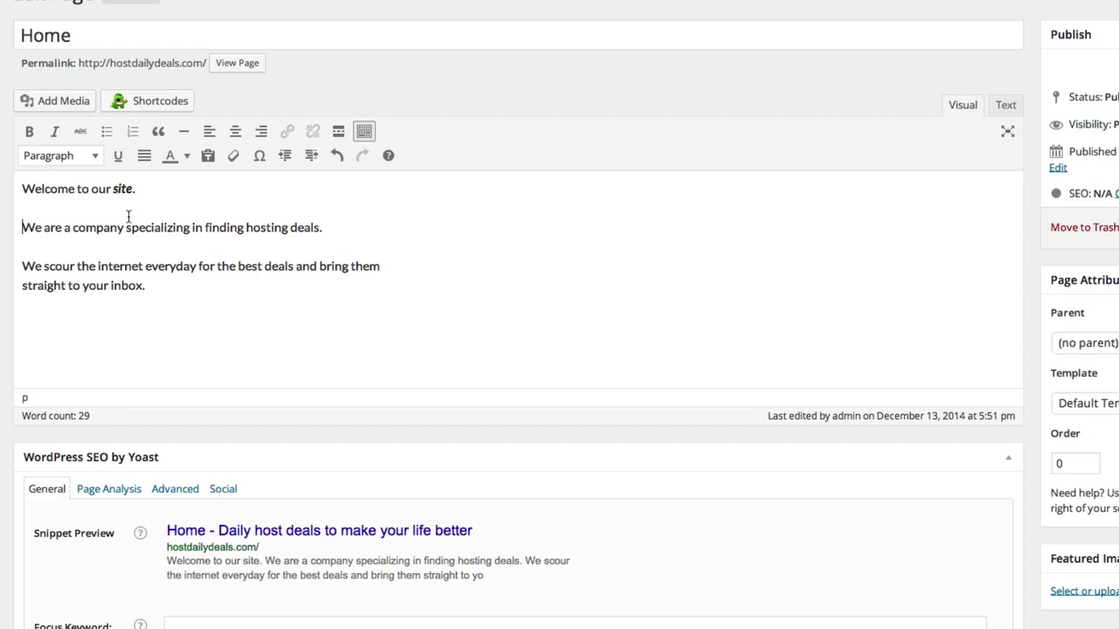
# Compare the Home page content in the visual editor with its HTML source.
pyautogui.click(1005, 105)
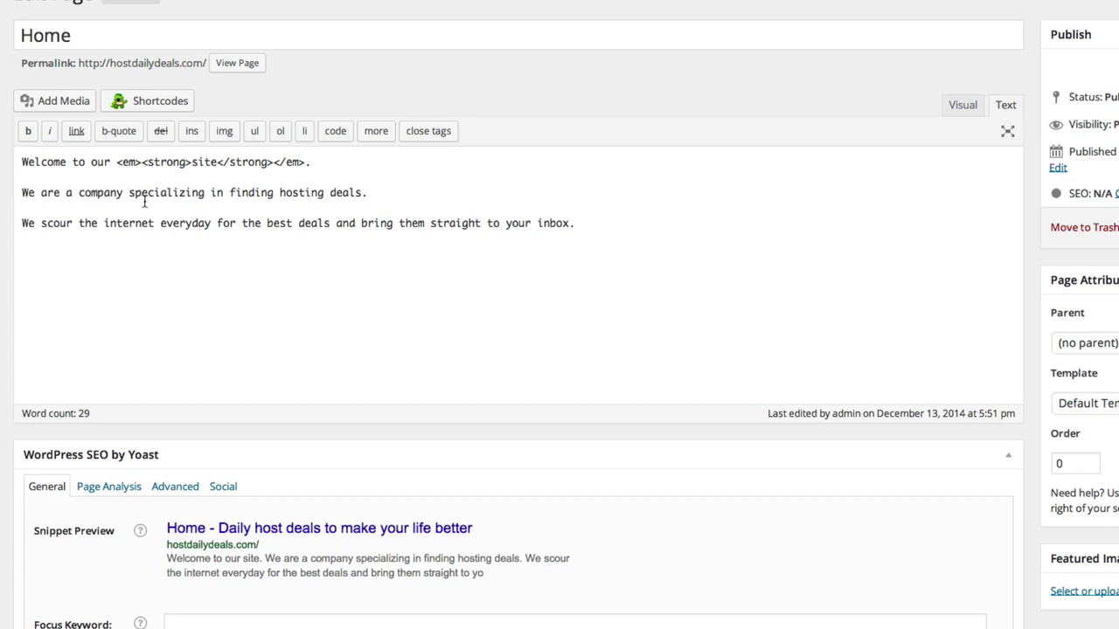
pyautogui.click(961, 120)
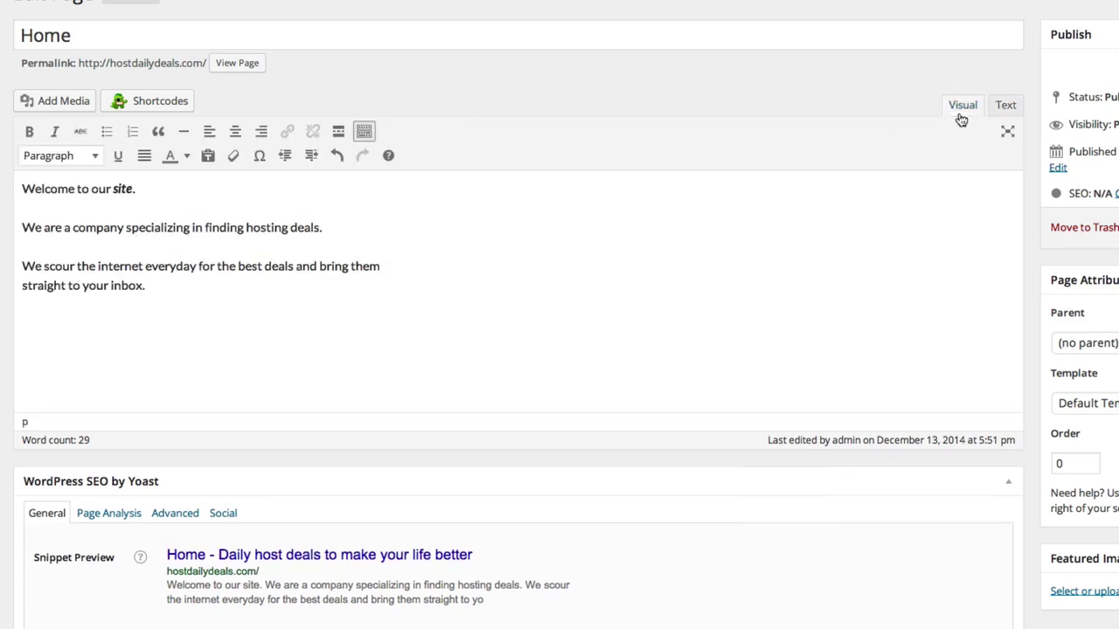
pyautogui.moveTo(204, 196); pyautogui.dragTo(75, 207)
pyautogui.click(192, 289)
pyautogui.click(1006, 105)
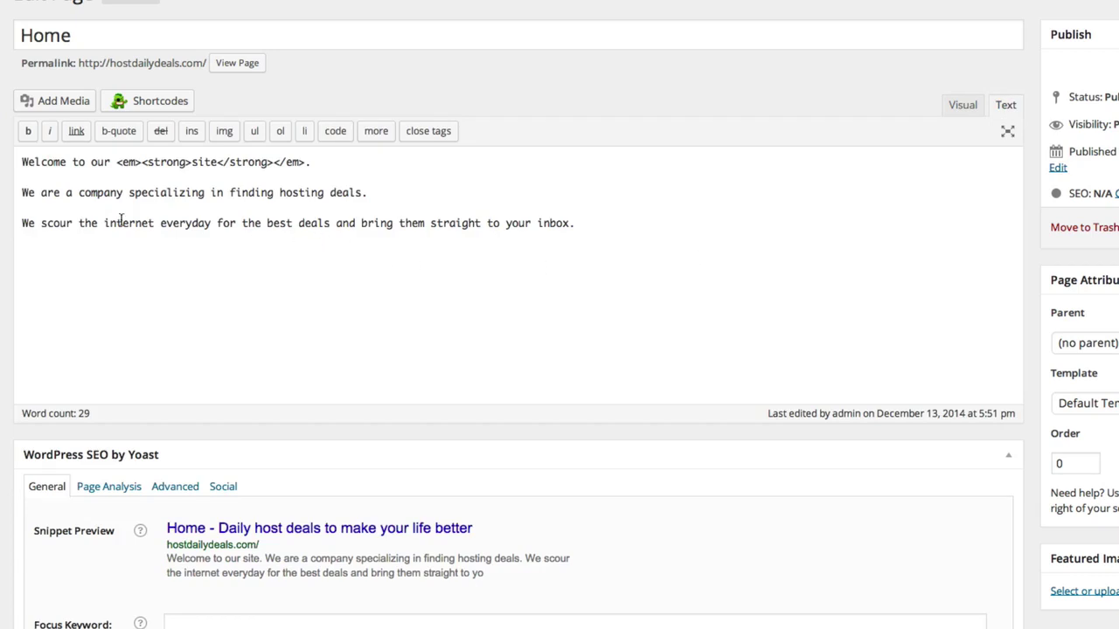
pyautogui.click(962, 105)
pyautogui.click(1005, 105)
pyautogui.click(954, 106)
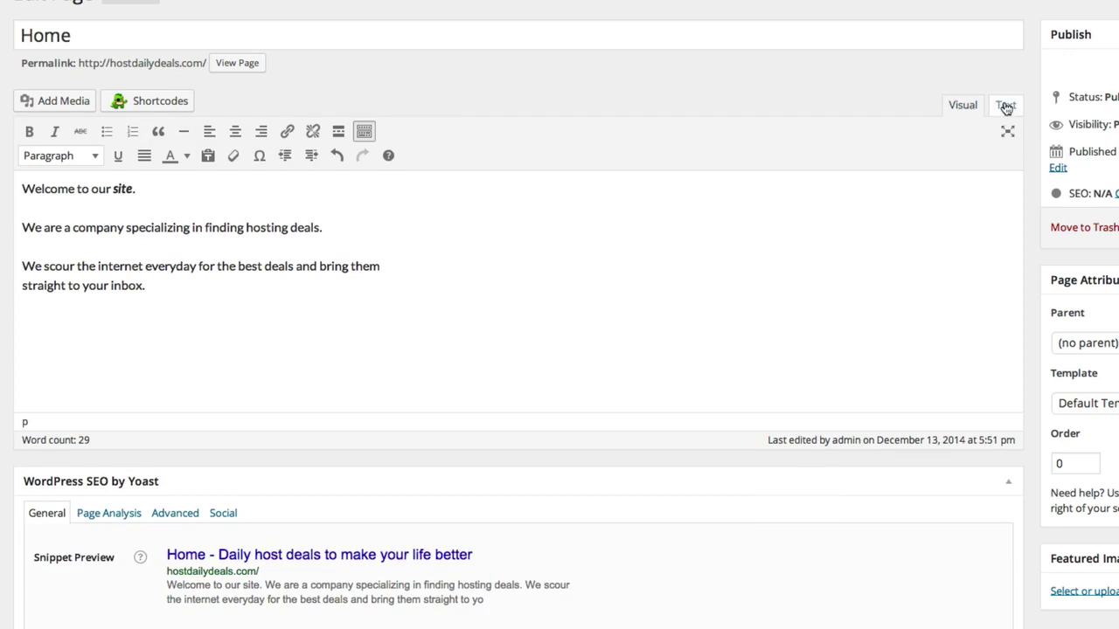
pyautogui.click(1005, 105)
pyautogui.click(963, 108)
pyautogui.click(1001, 104)
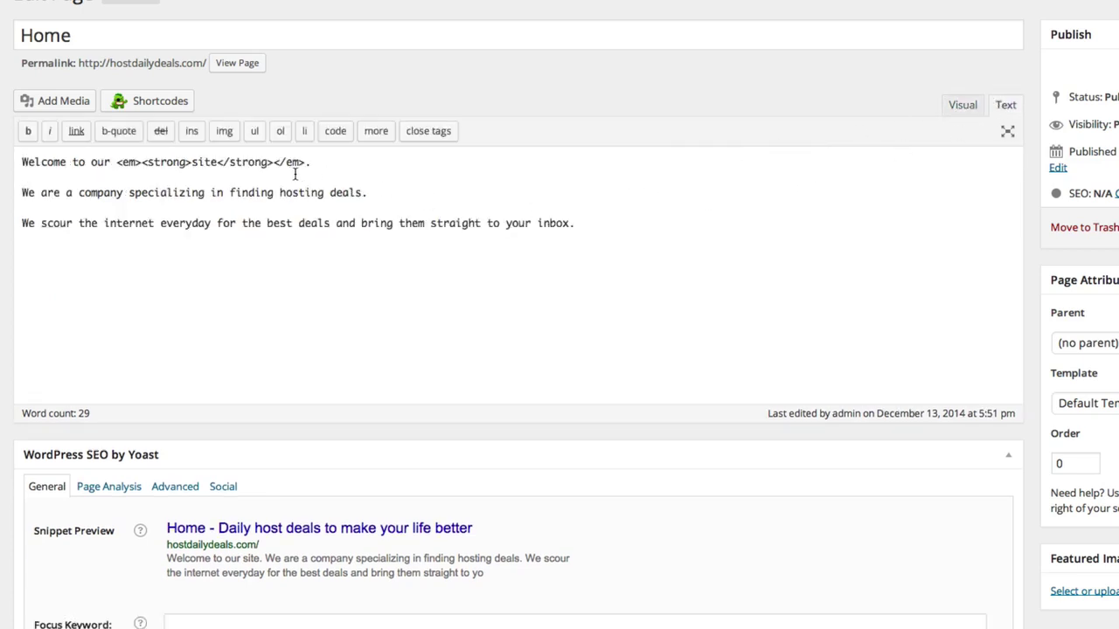
# Examine the em and strong tags around "site" in the HTML source and compare them with the visual editor's formatting.
pyautogui.moveTo(314, 162); pyautogui.dragTo(274, 163)
pyautogui.moveTo(112, 162); pyautogui.dragTo(139, 162)
pyautogui.doubleClick(168, 161)
pyautogui.click(958, 108)
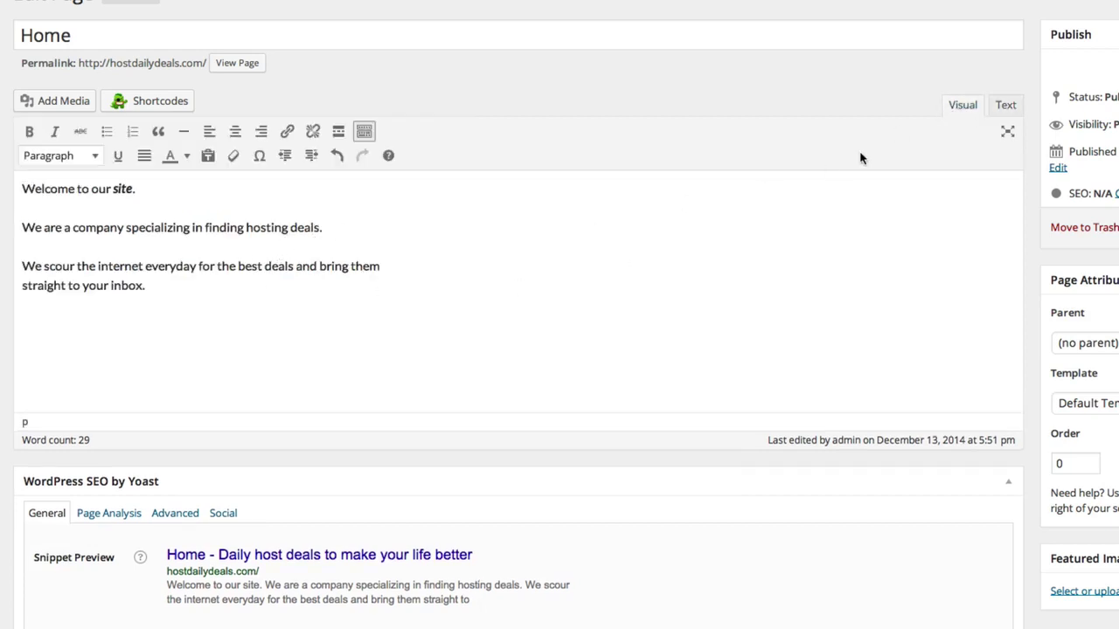
pyautogui.click(1005, 107)
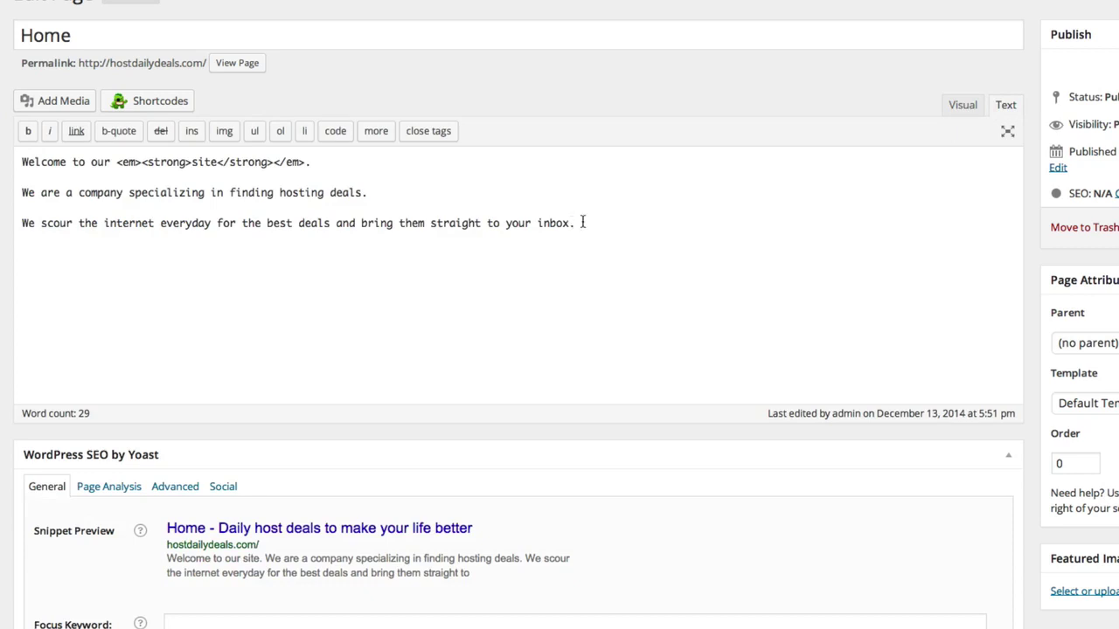
pyautogui.click(962, 106)
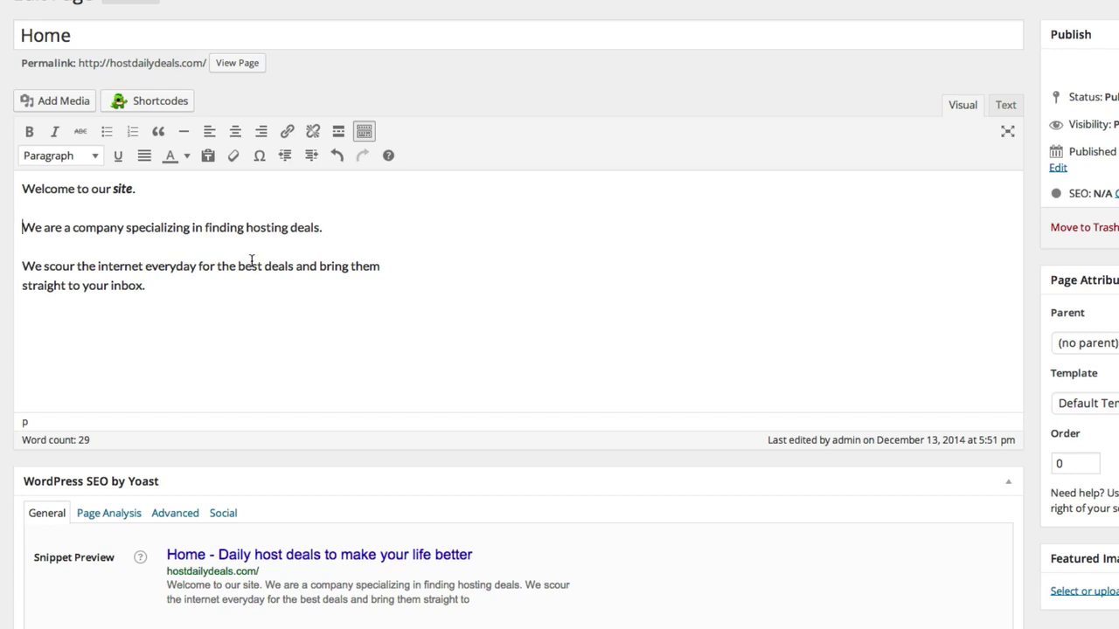
# Make the word "company" in the second paragraph bold and examine its opening and closing strong tags in the HTML source.
pyautogui.click(84, 229)
pyautogui.doubleClick(94, 227)
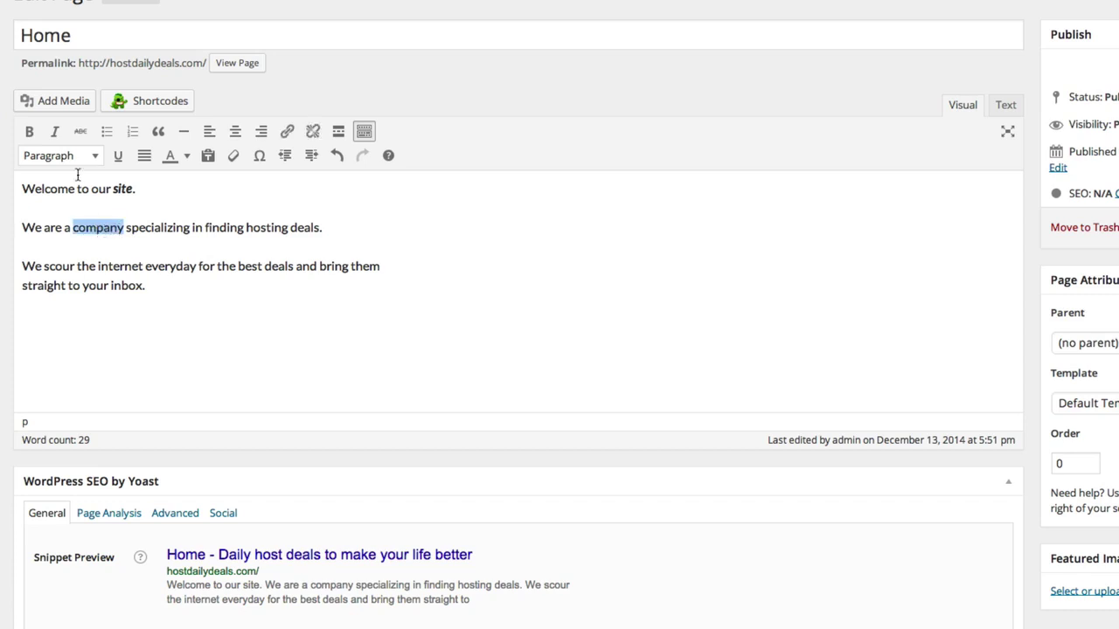
pyautogui.click(28, 132)
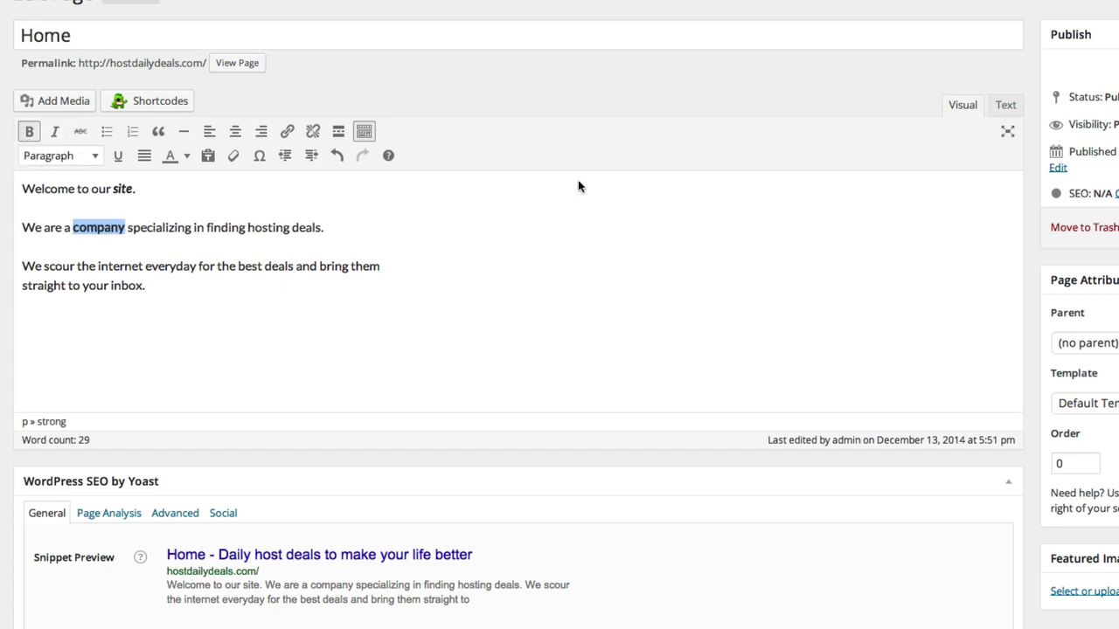
pyautogui.click(1006, 105)
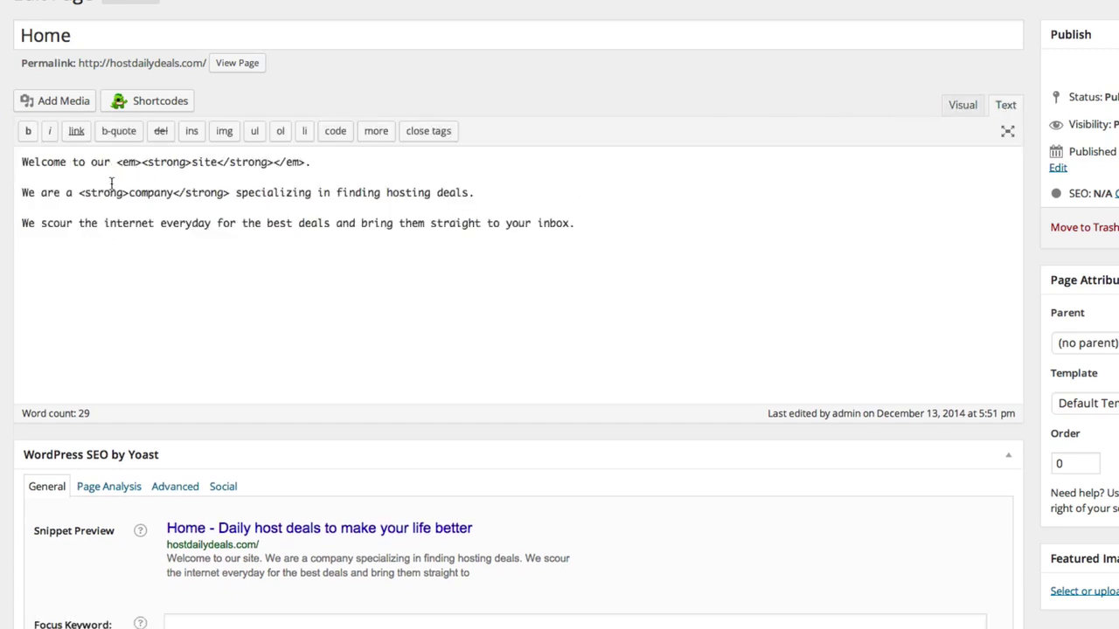
pyautogui.moveTo(78, 193); pyautogui.dragTo(129, 193)
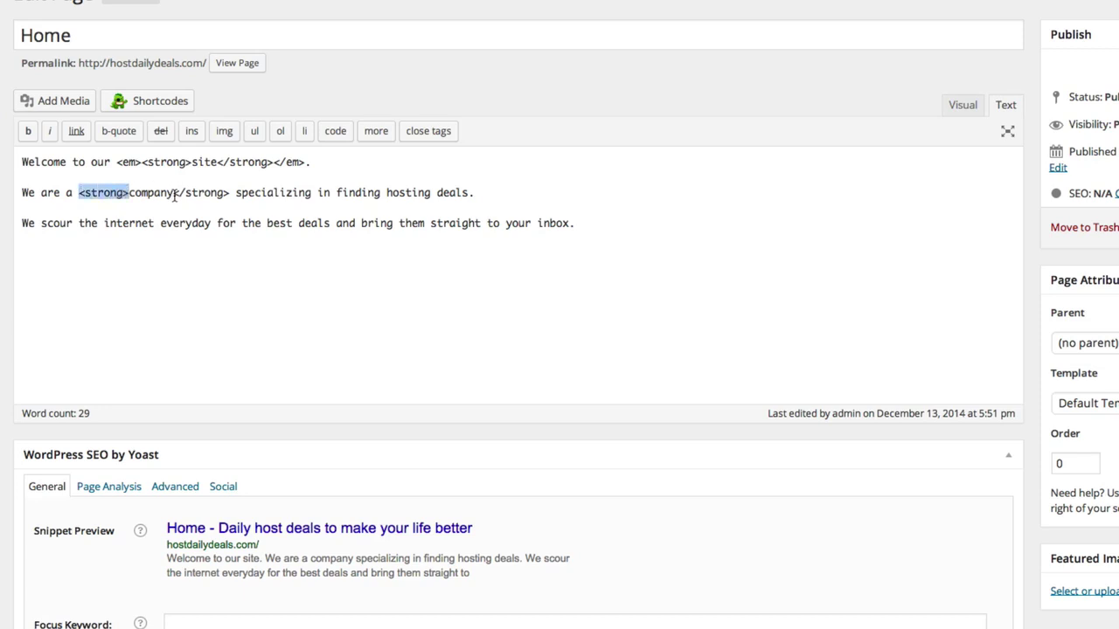
pyautogui.click(129, 192)
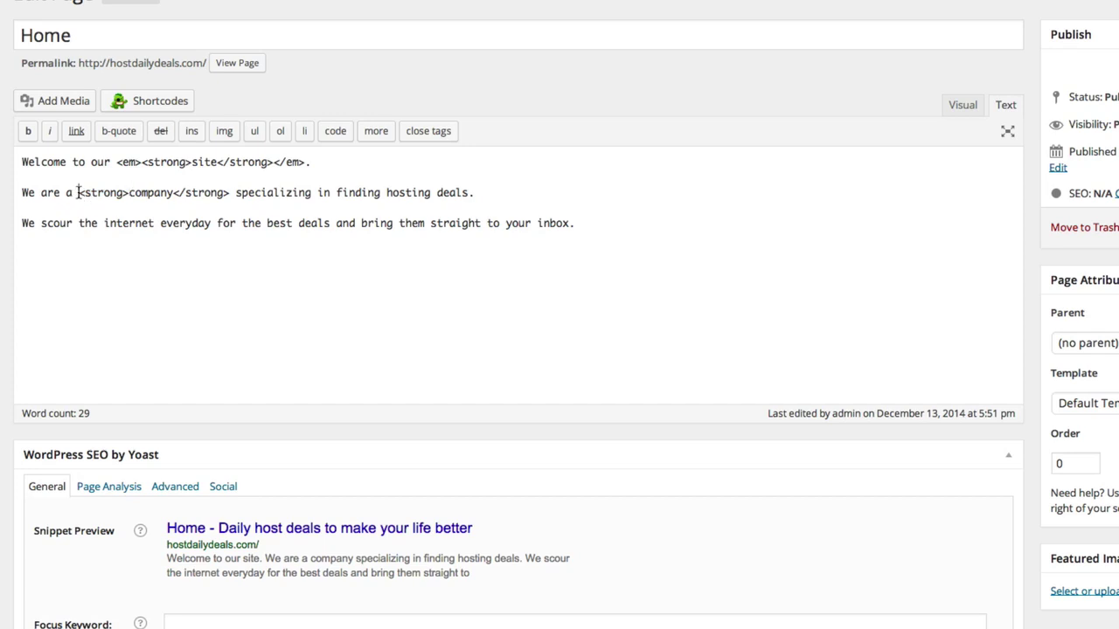
pyautogui.moveTo(78, 192); pyautogui.dragTo(129, 192)
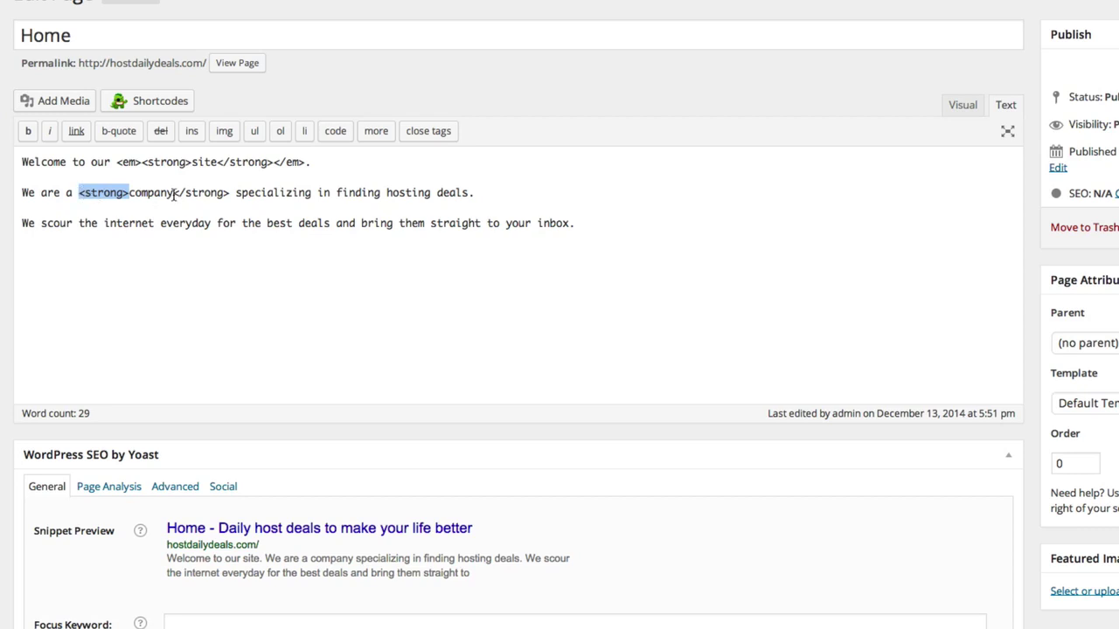
pyautogui.moveTo(174, 193); pyautogui.dragTo(233, 193)
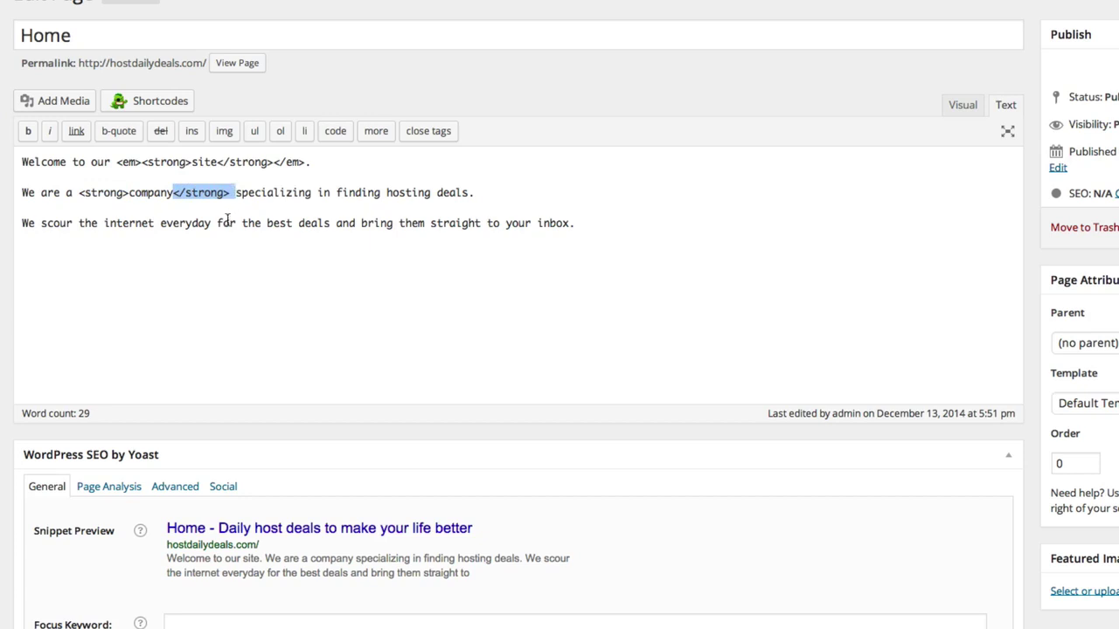
# Add a sample tag structure below the last paragraph in the HTML source, with <tag>, text and </tag> on separate lines.
pyautogui.click(591, 225)
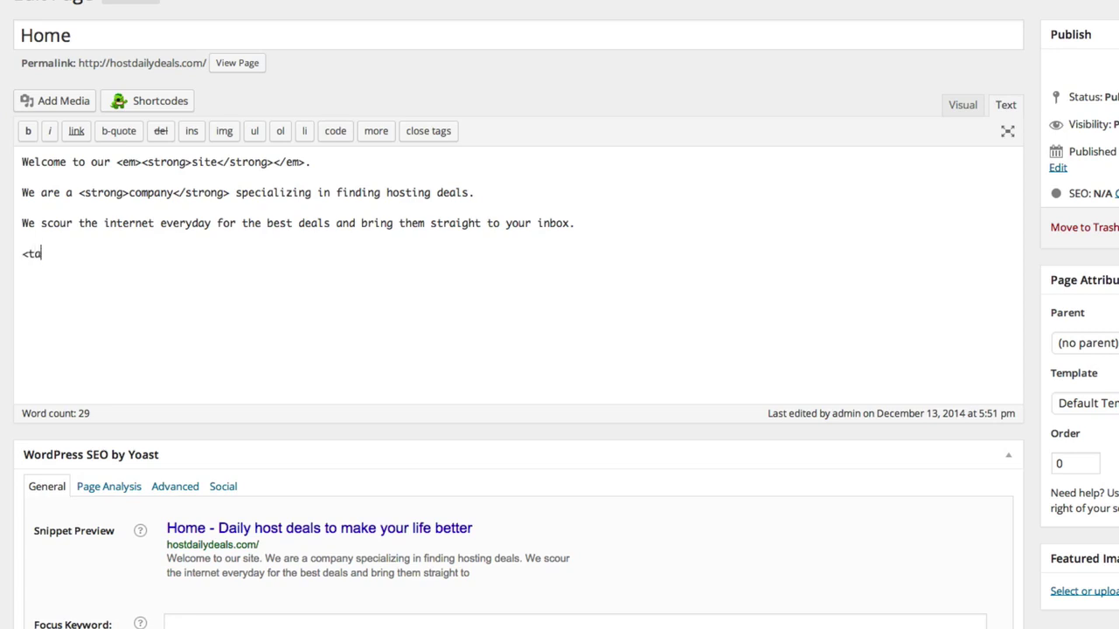
pyautogui.write('<tag>')
pyautogui.press('Return')
pyautogui.write('text </tag')
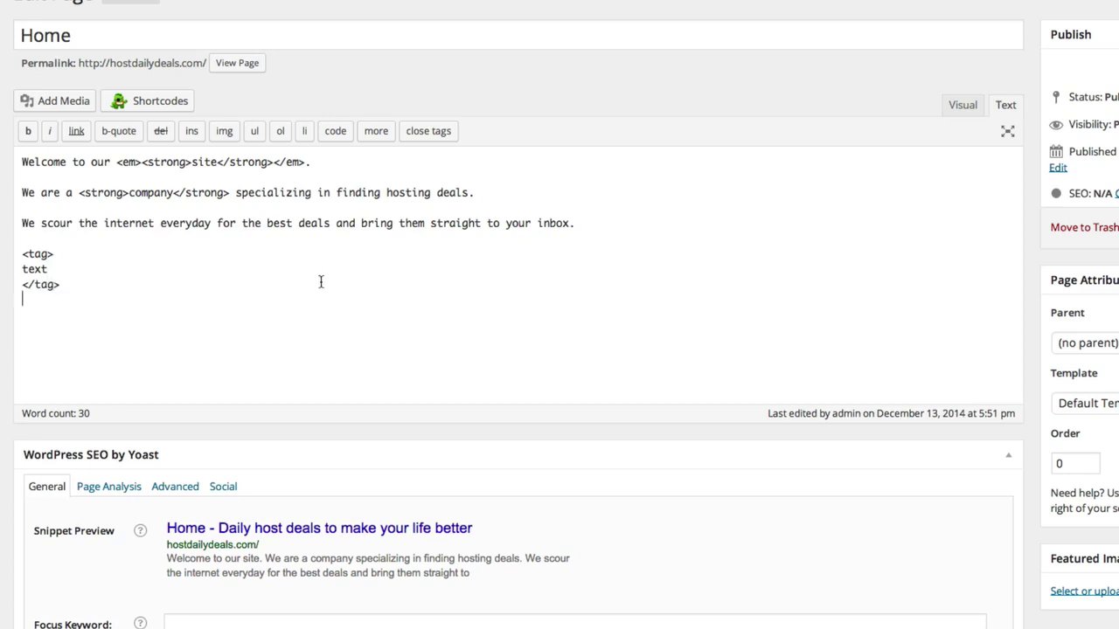
# Compare the sample tag structure with the strong tags around "company", and delete the sample lines.
pyautogui.doubleClick(36, 270)
pyautogui.doubleClick(153, 193)
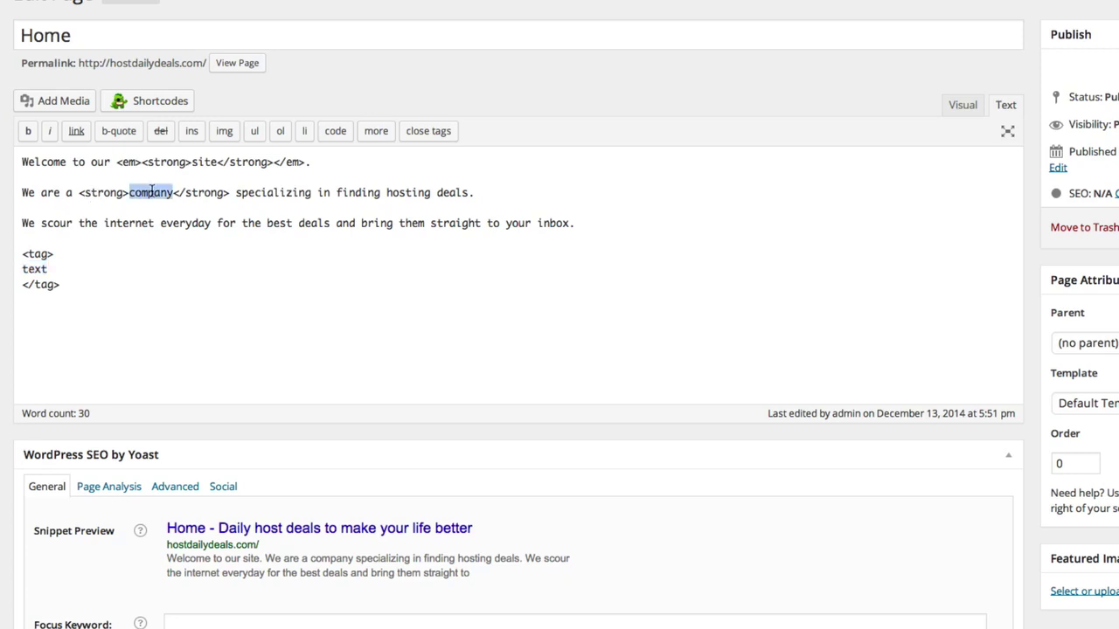
pyautogui.click(77, 193)
pyautogui.moveTo(77, 193); pyautogui.dragTo(229, 193)
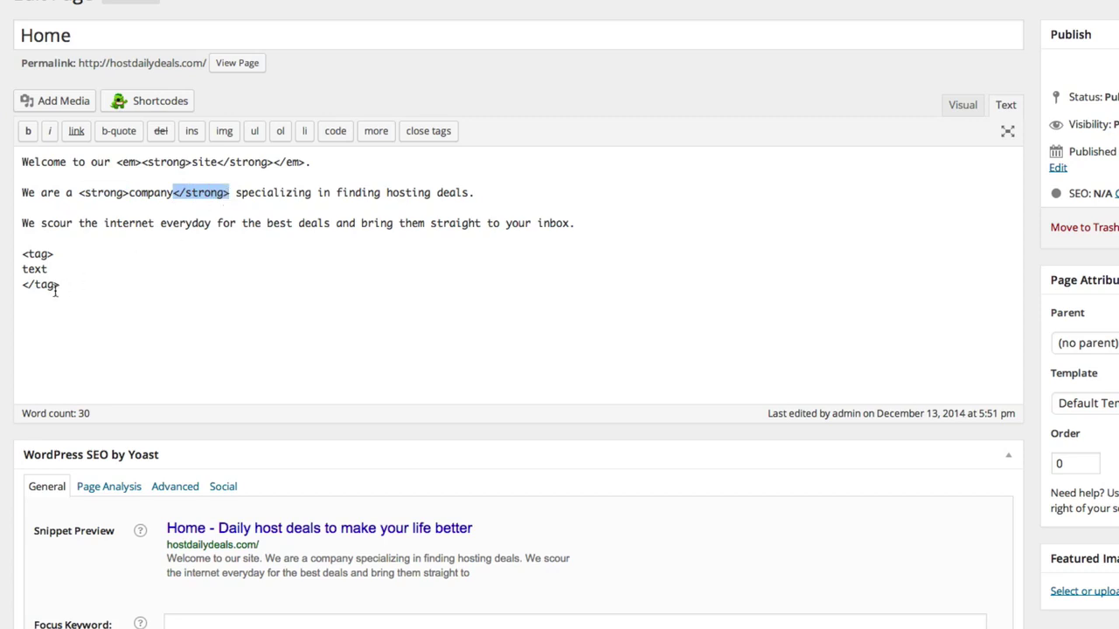
pyautogui.moveTo(59, 286); pyautogui.dragTo(20, 246)
pyautogui.press('BackSpace')
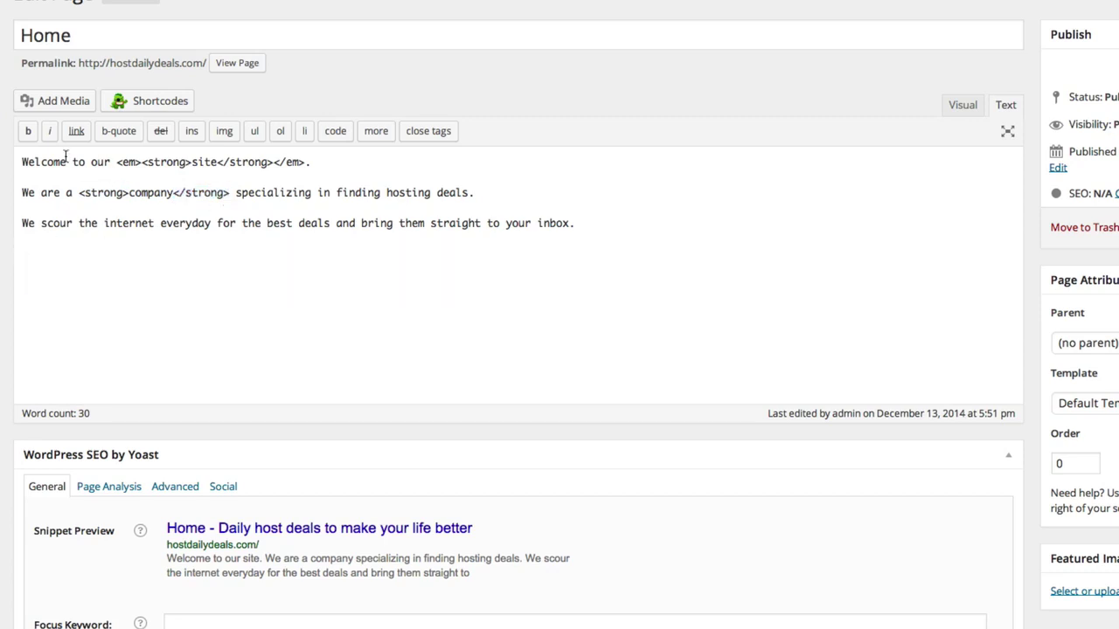
# Check the bold "company" in the visual editor, and move its closing </strong> tag to just before "deals" in the HTML source.
pyautogui.click(962, 106)
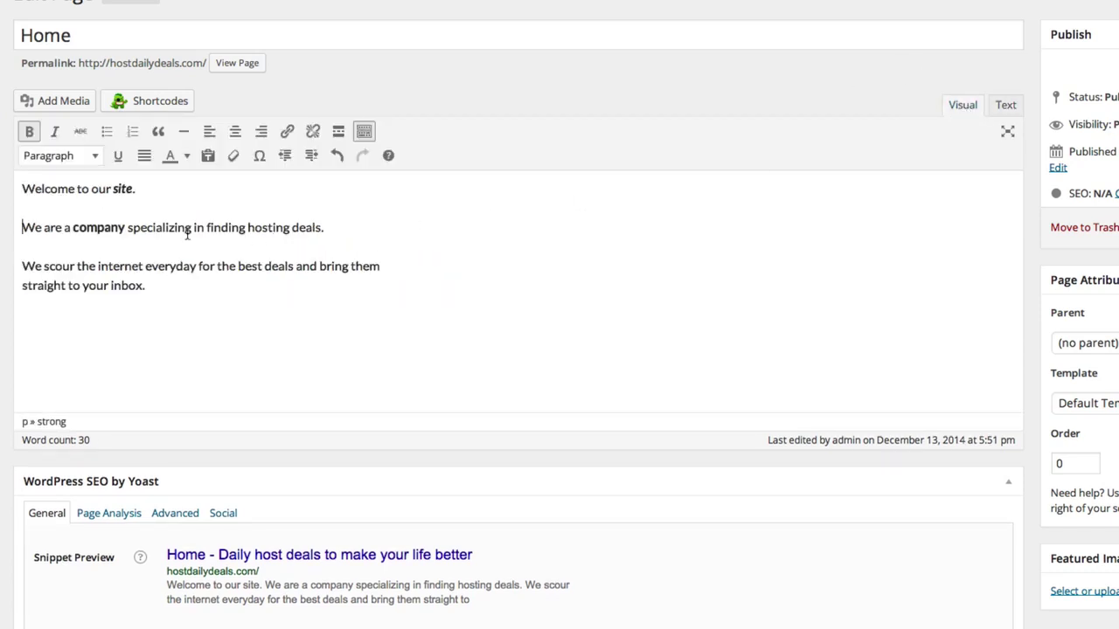
pyautogui.doubleClick(87, 223)
pyautogui.click(163, 227)
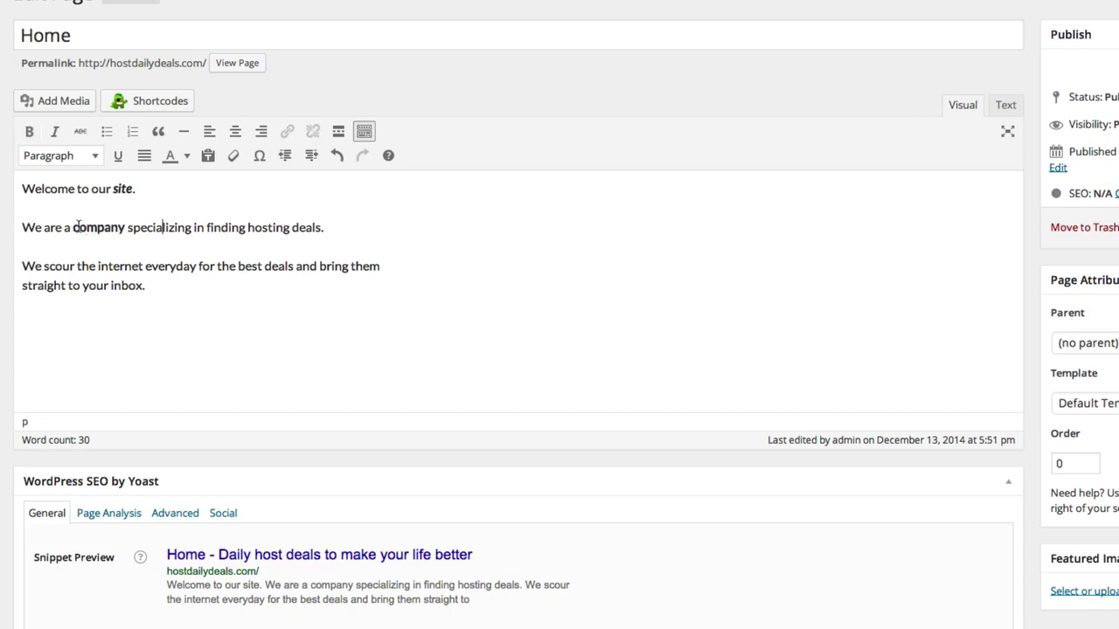
pyautogui.click(1005, 105)
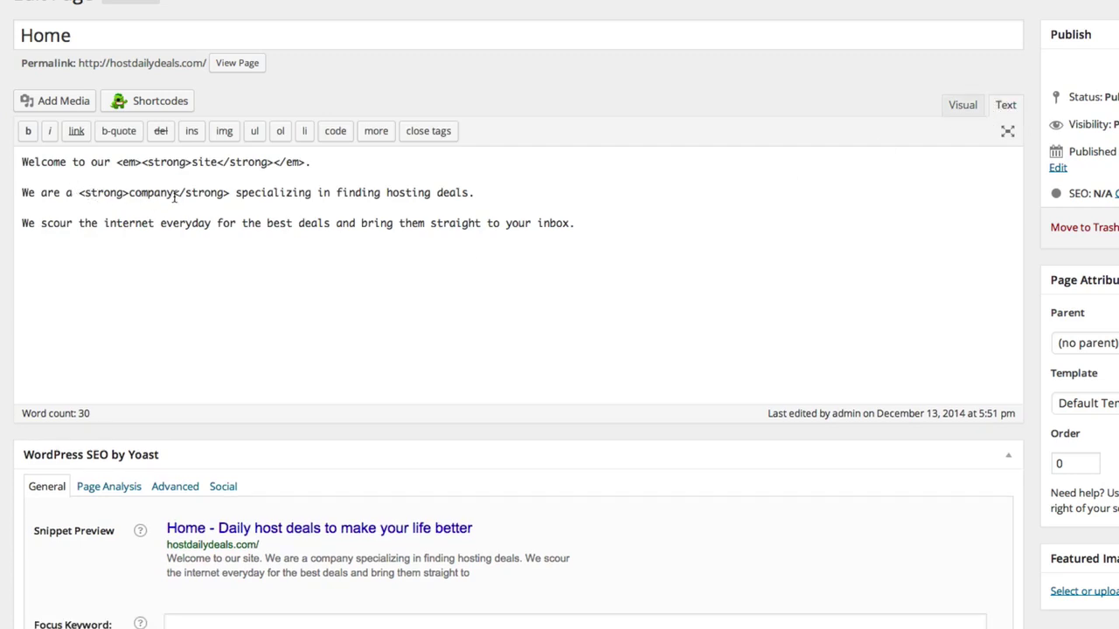
pyautogui.moveTo(175, 193); pyautogui.dragTo(230, 192)
pyautogui.hotkey('ctrl', 'c')
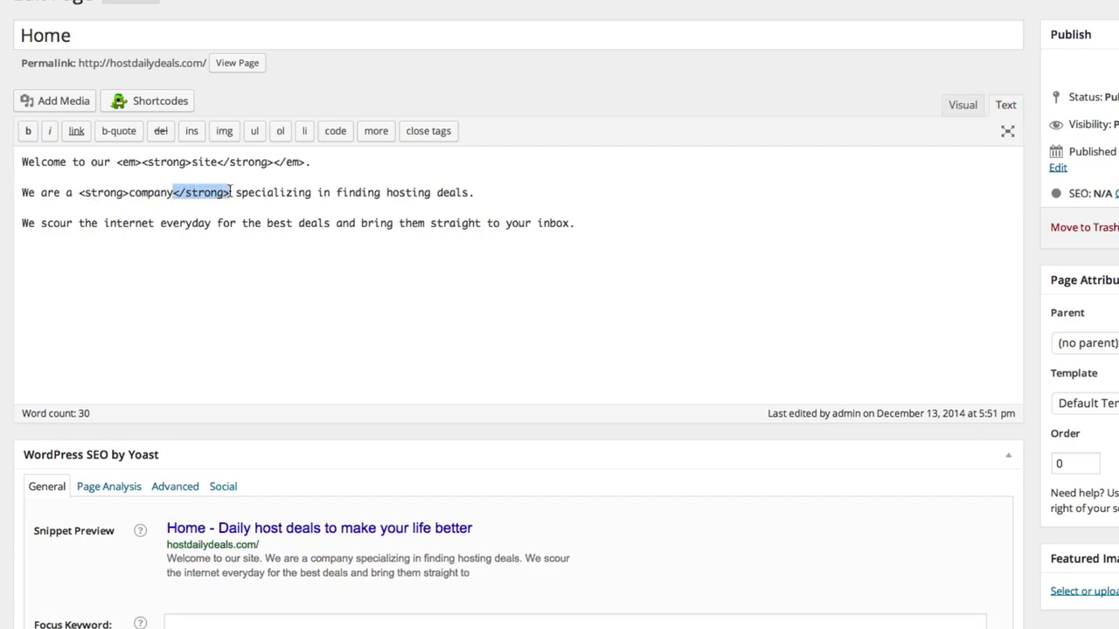
pyautogui.press('BackSpace')
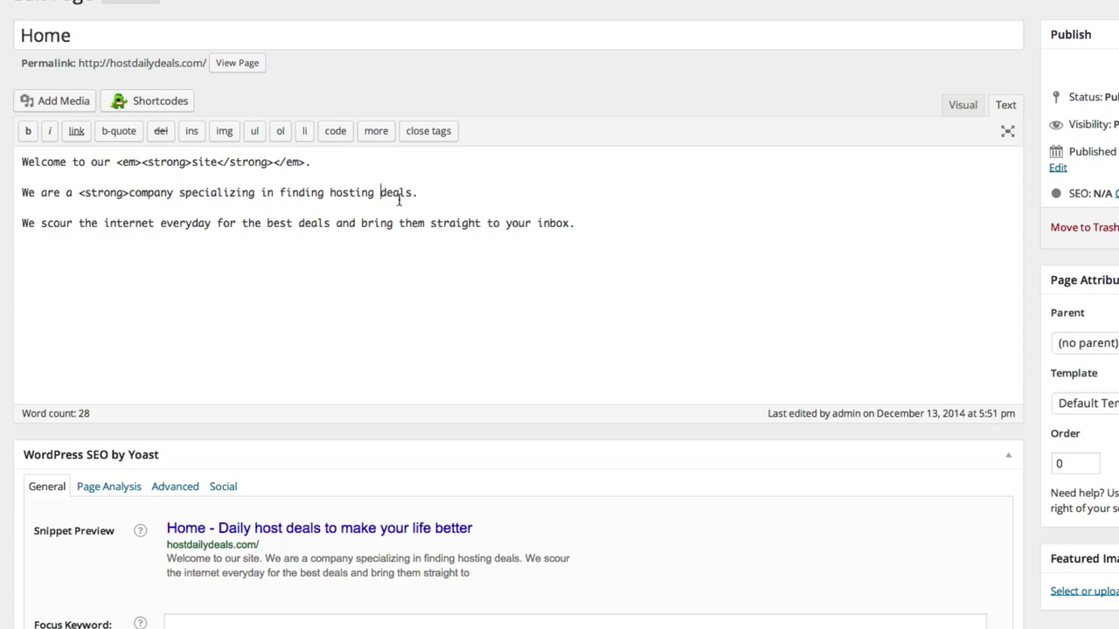
pyautogui.hotkey('ctrl', 'v')
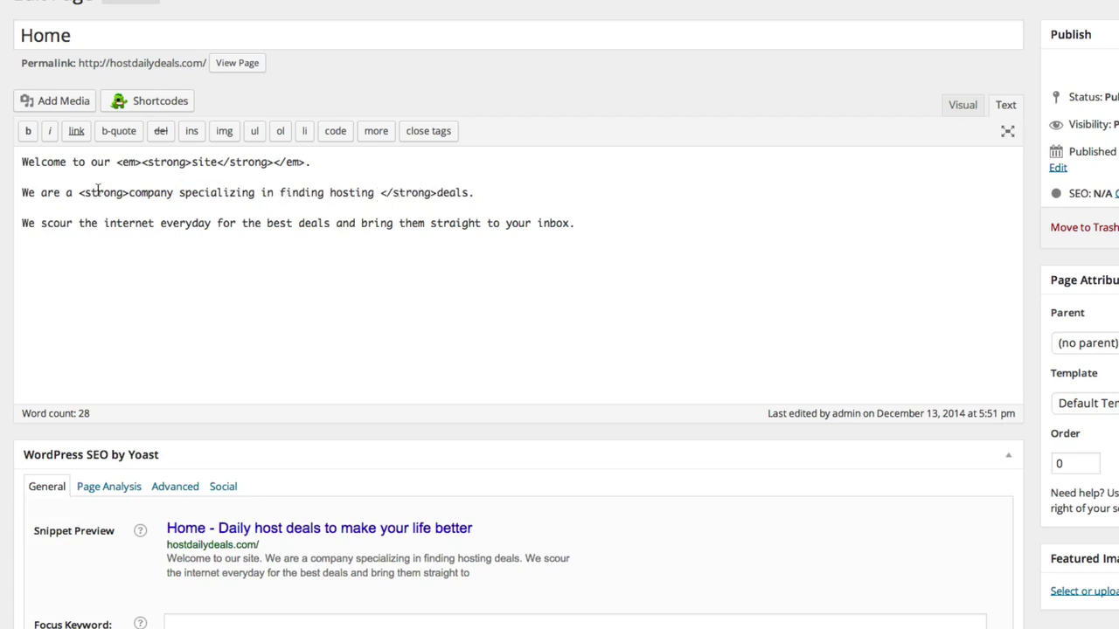
# Examine the strong tags and the text they enclose in the second paragraph, and view its formatting in the visual editor.
pyautogui.moveTo(78, 192); pyautogui.dragTo(176, 197)
pyautogui.hotkey('ctrl', 'z')
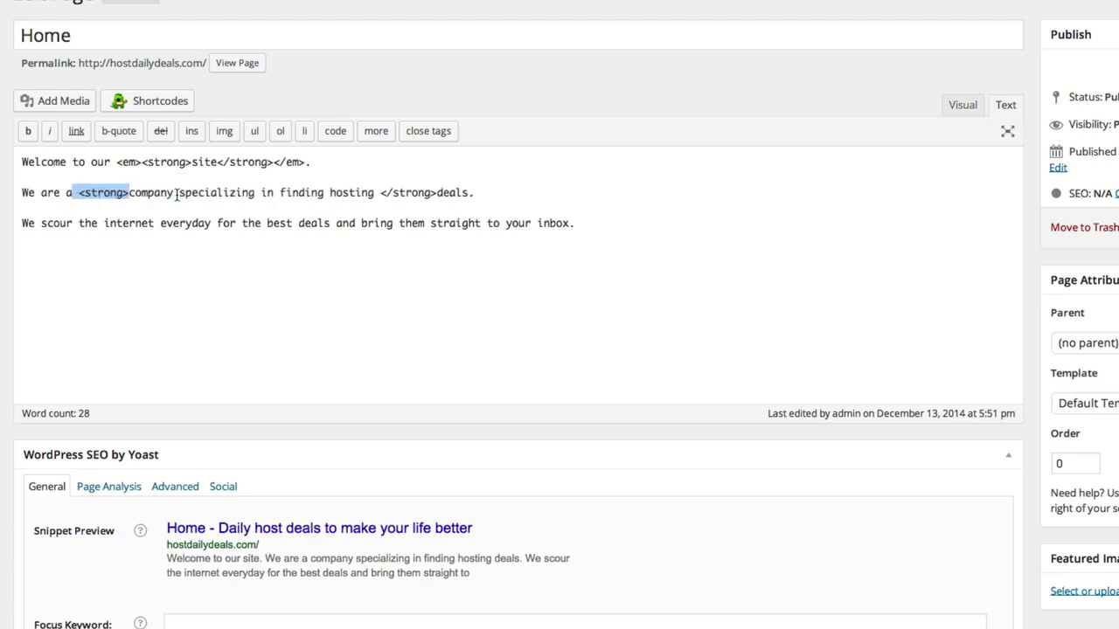
pyautogui.moveTo(380, 193); pyautogui.dragTo(435, 192)
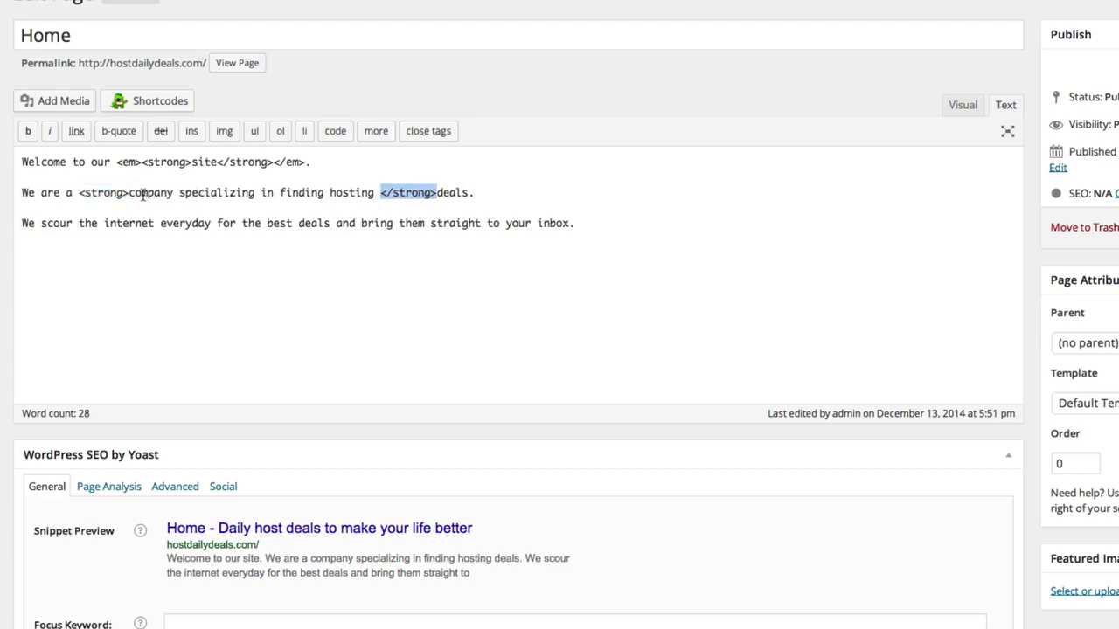
pyautogui.moveTo(129, 193); pyautogui.dragTo(376, 198)
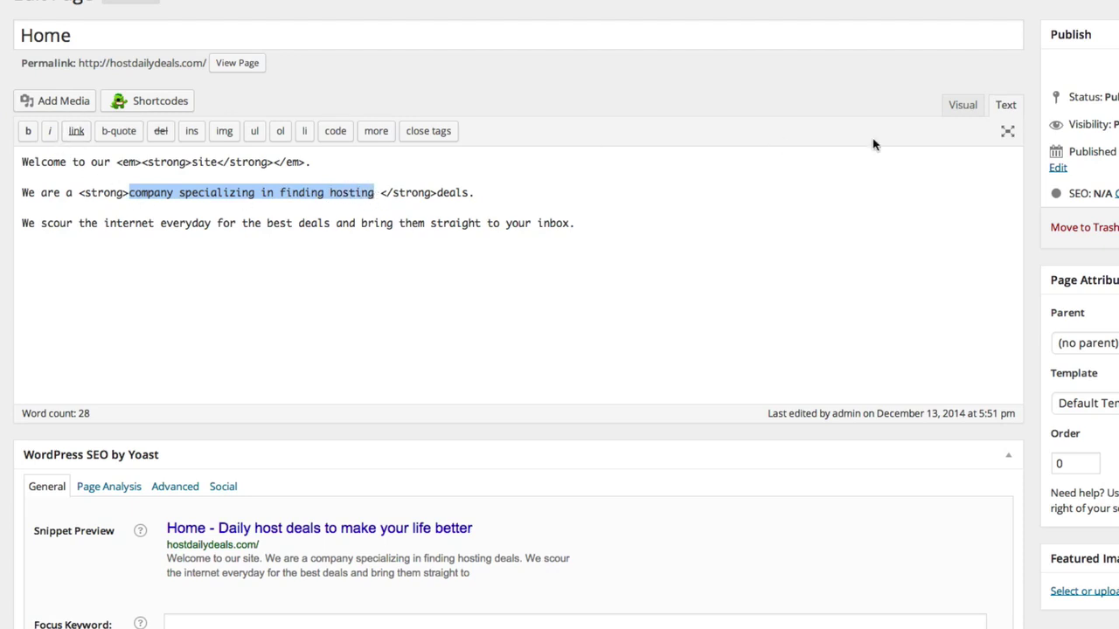
pyautogui.click(961, 109)
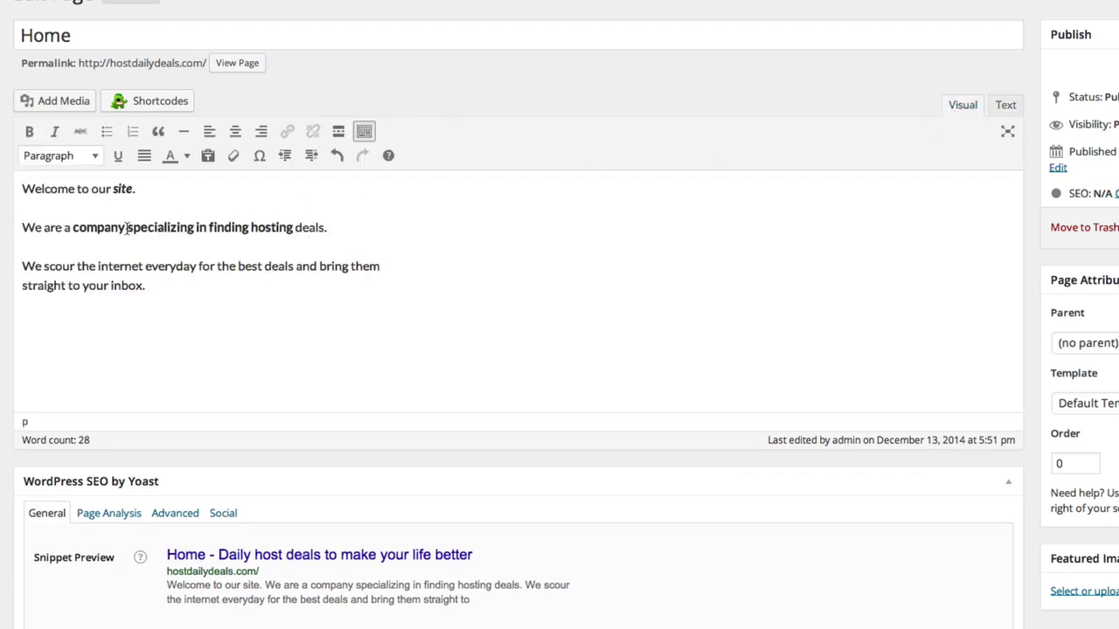
# Compare the bold phrase "company specializing in finding hosting" in the visual editor with its opening and closing strong tags in the HTML source.
pyautogui.moveTo(76, 229); pyautogui.dragTo(296, 226)
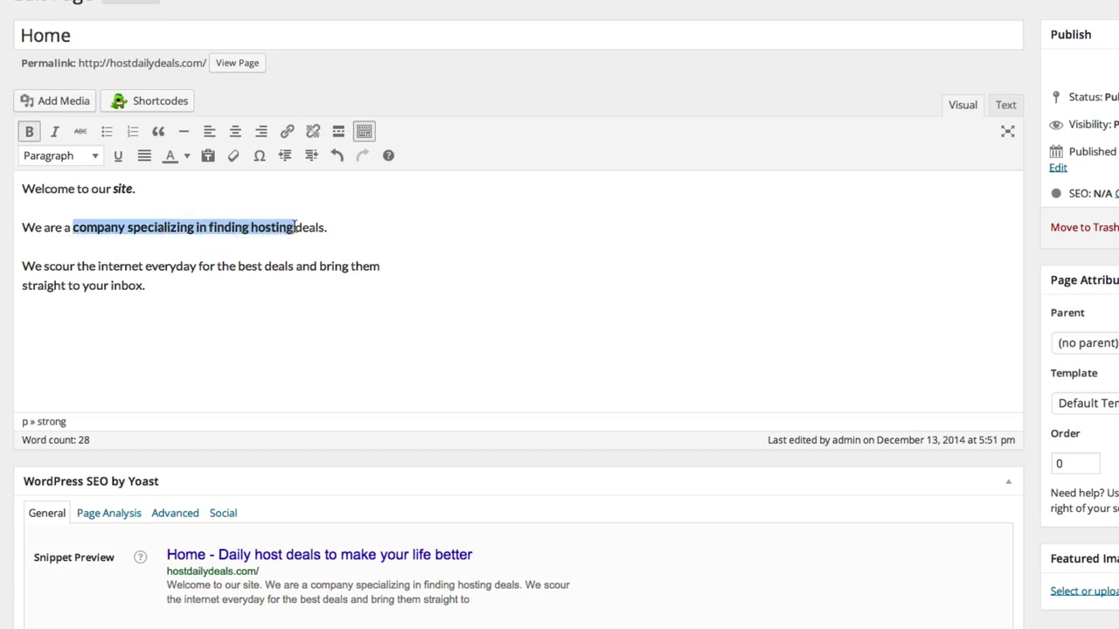
pyautogui.click(292, 247)
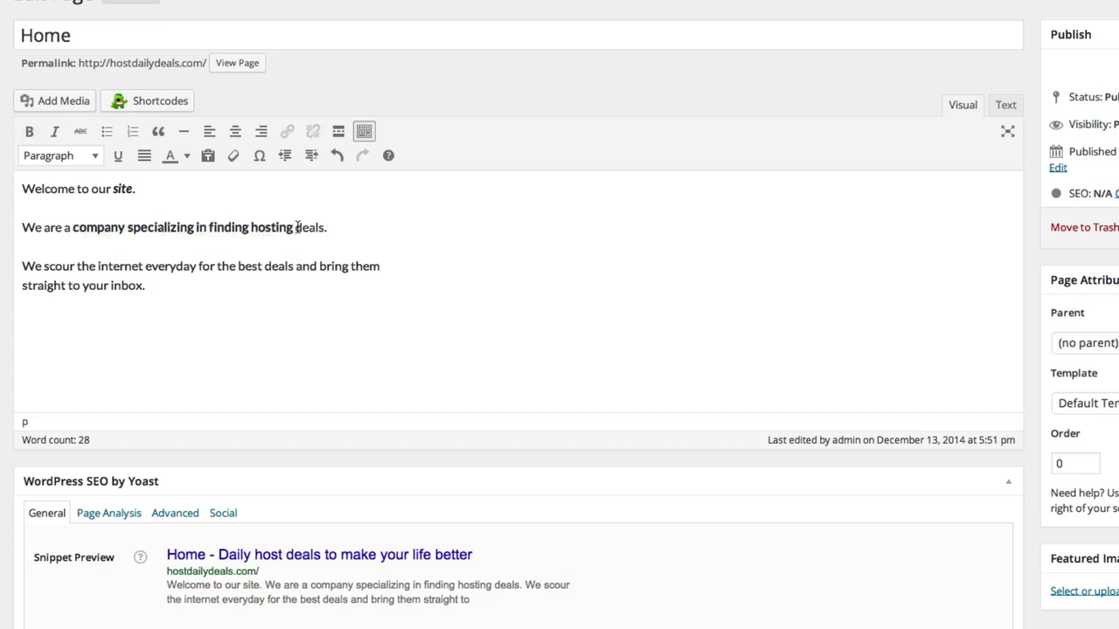
pyautogui.moveTo(298, 227); pyautogui.dragTo(73, 227)
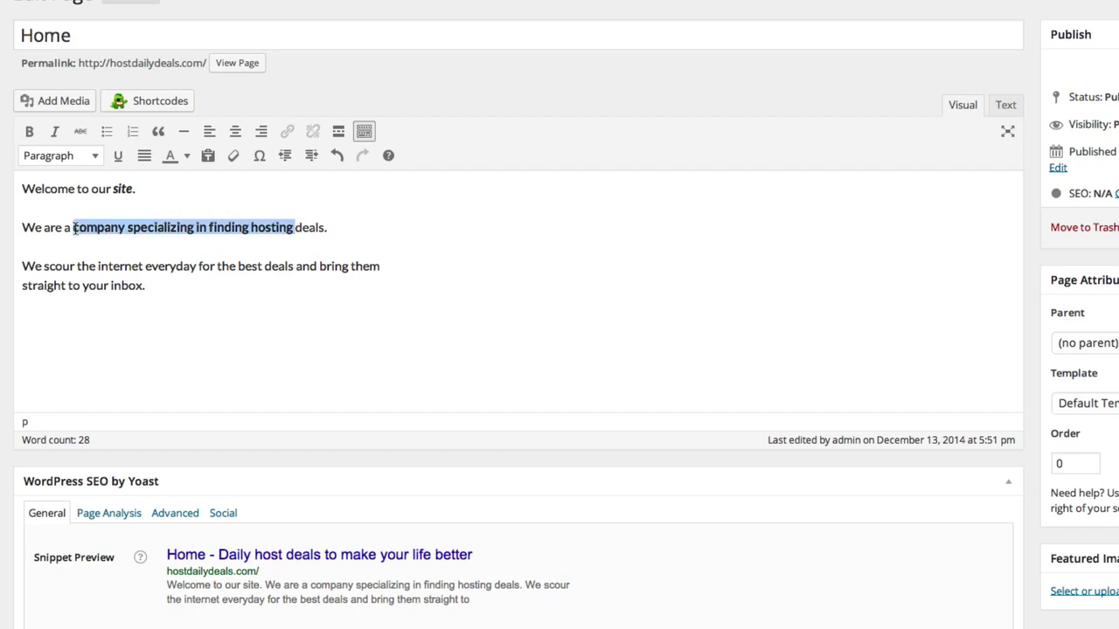
pyautogui.click(1006, 106)
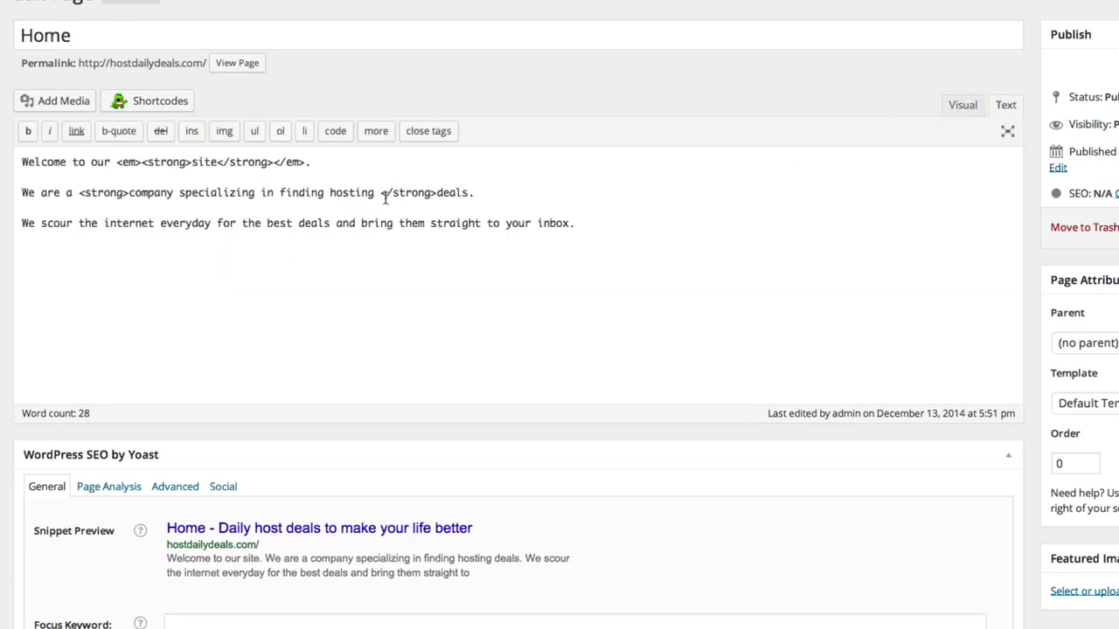
pyautogui.moveTo(382, 194); pyautogui.dragTo(437, 196)
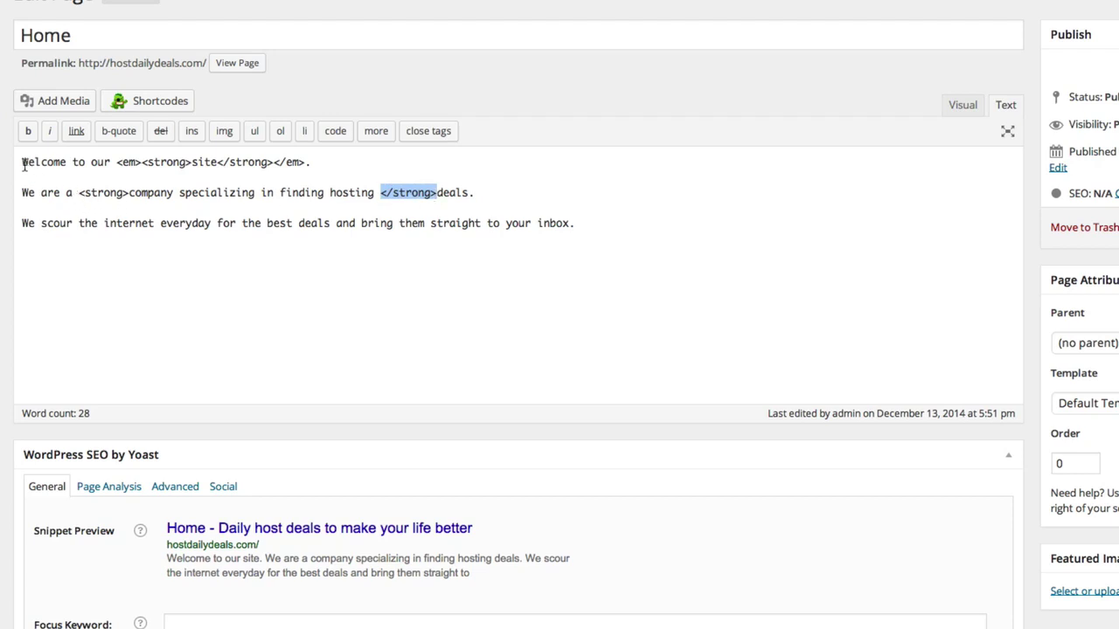
pyautogui.moveTo(23, 193); pyautogui.dragTo(127, 195)
pyautogui.click(79, 194)
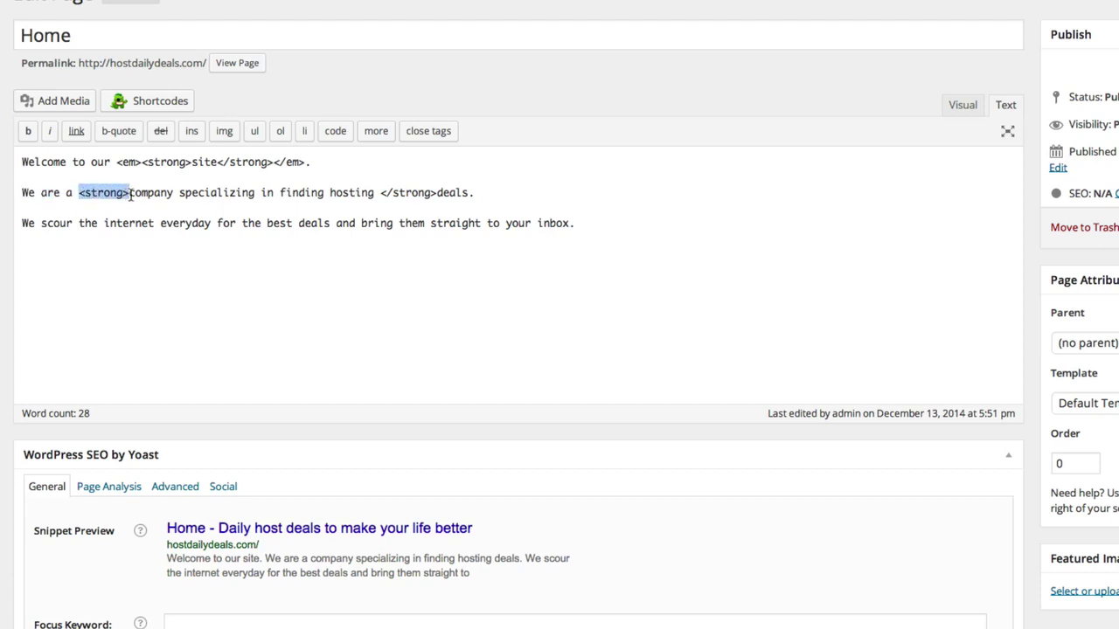
pyautogui.click(141, 193)
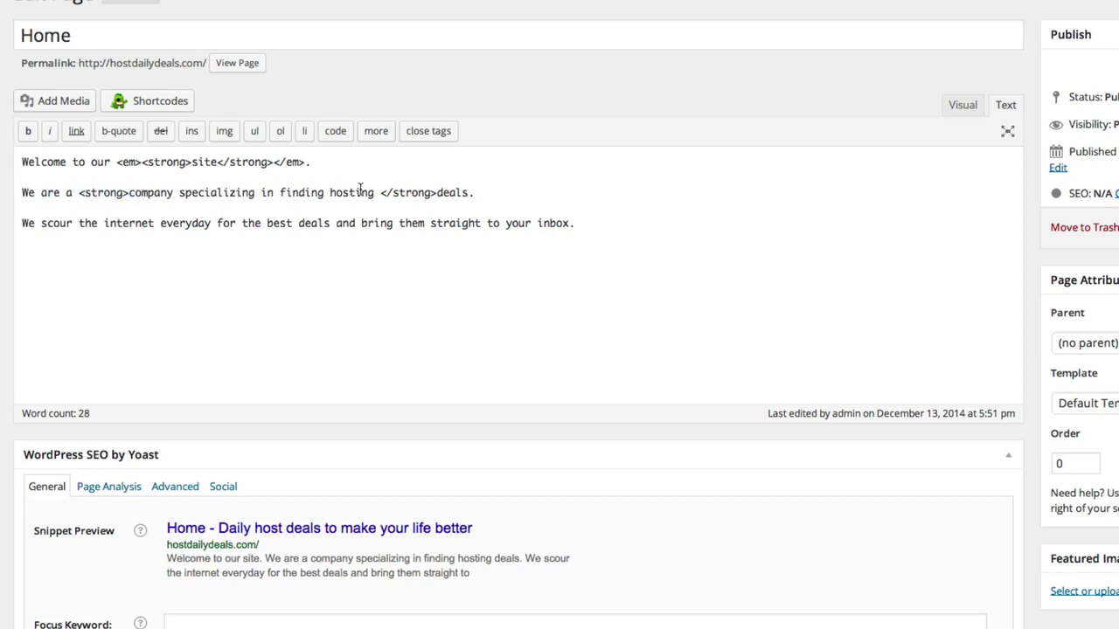
pyautogui.moveTo(380, 192); pyautogui.dragTo(436, 196)
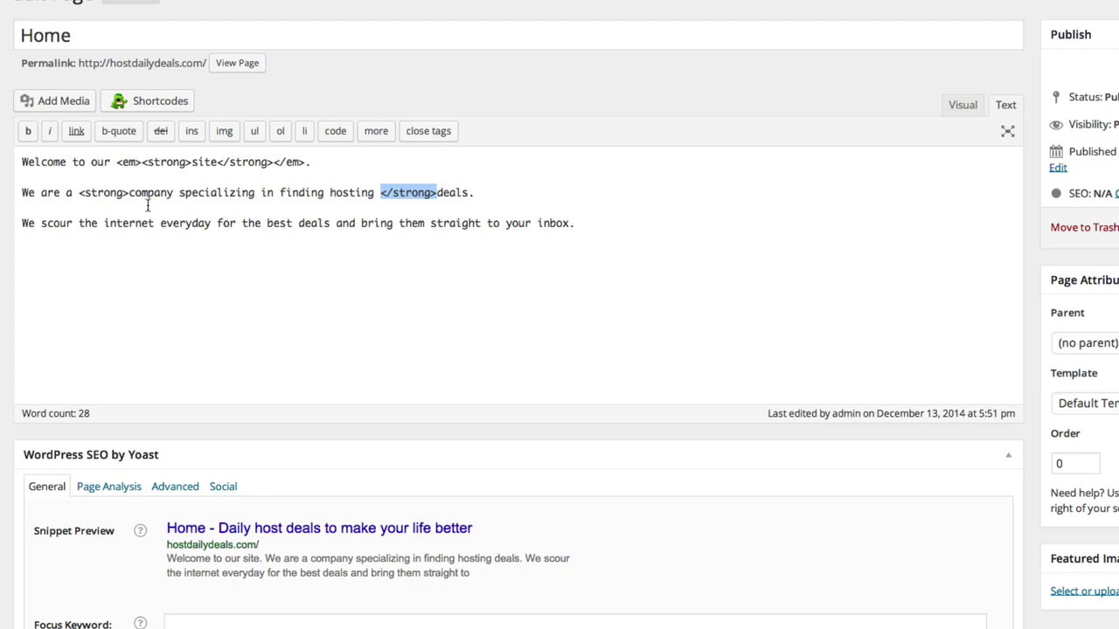
pyautogui.moveTo(79, 193); pyautogui.dragTo(129, 193)
pyautogui.moveTo(380, 192); pyautogui.dragTo(436, 193)
pyautogui.click(960, 109)
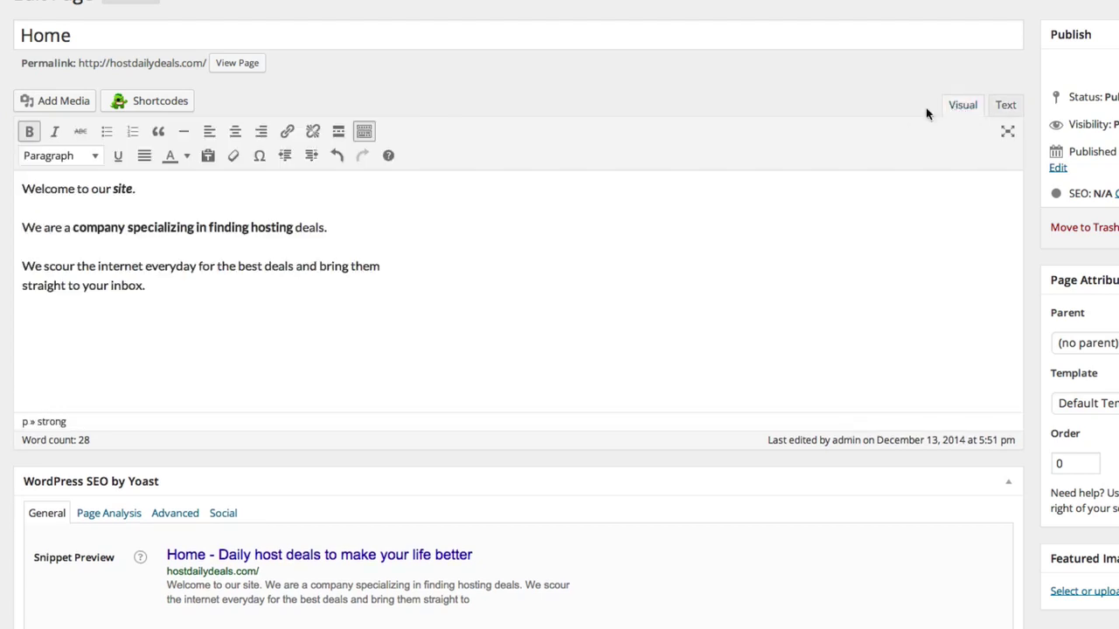
# Check the tags around "site", move its closing </em> to just after "deals.", bring the first two lines together, and add a line break below.
pyautogui.doubleClick(119, 191)
pyautogui.press('super+i')
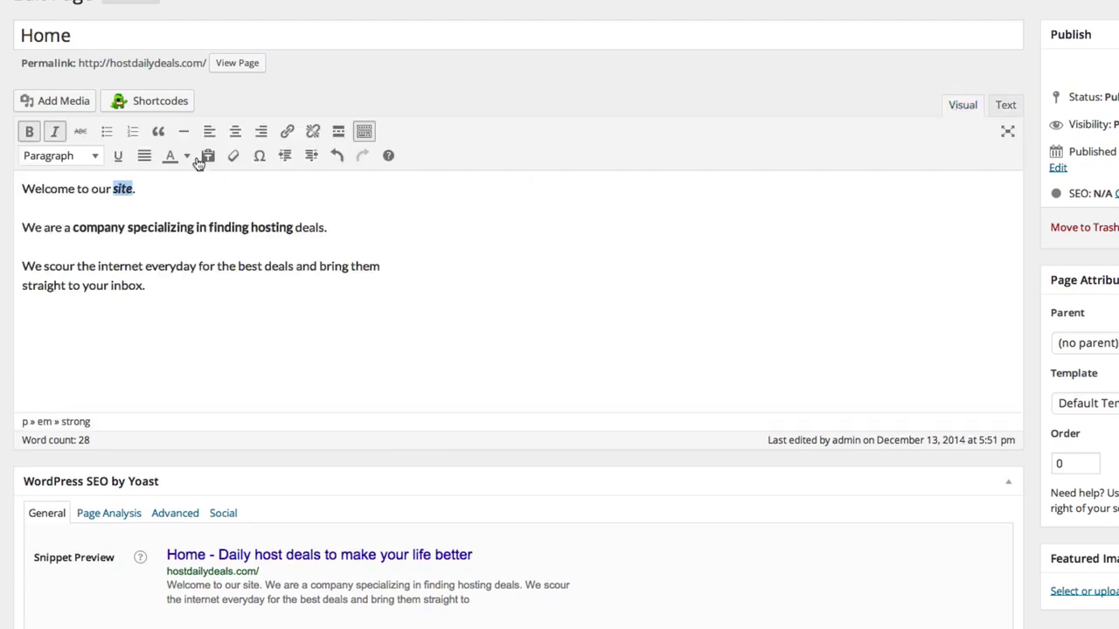
pyautogui.click(1007, 106)
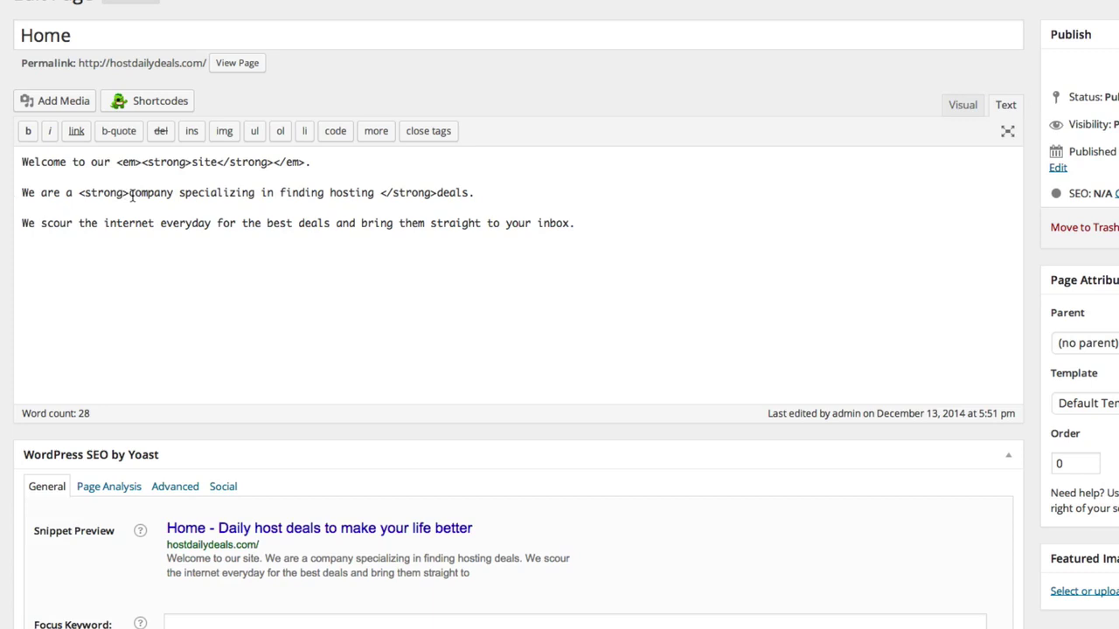
pyautogui.doubleClick(205, 162)
pyautogui.moveTo(142, 162); pyautogui.dragTo(272, 162)
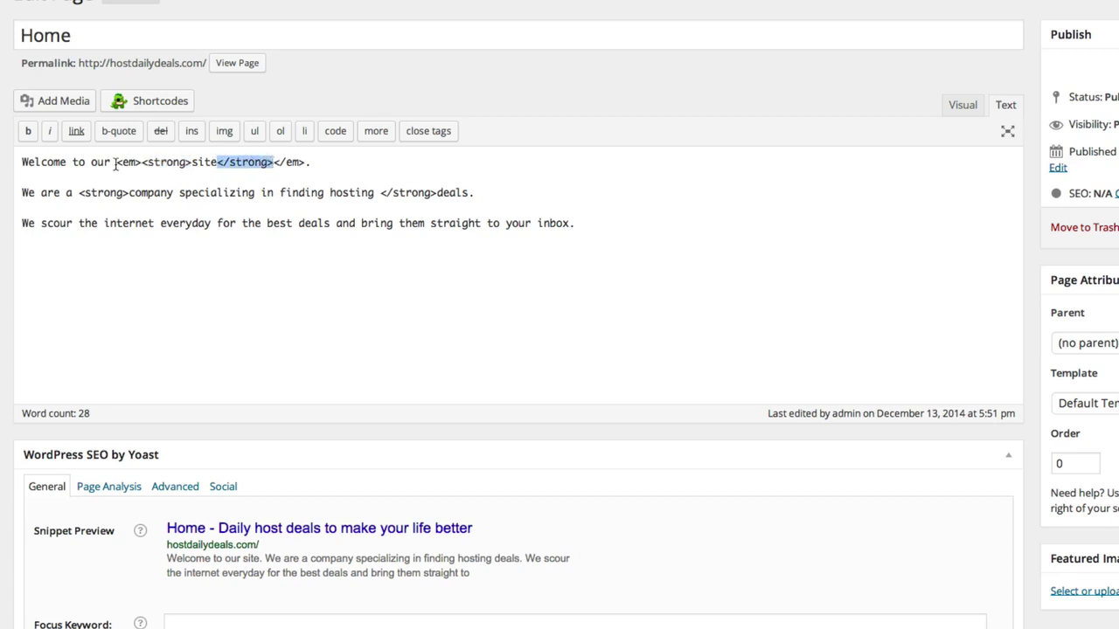
pyautogui.moveTo(117, 162); pyautogui.dragTo(140, 162)
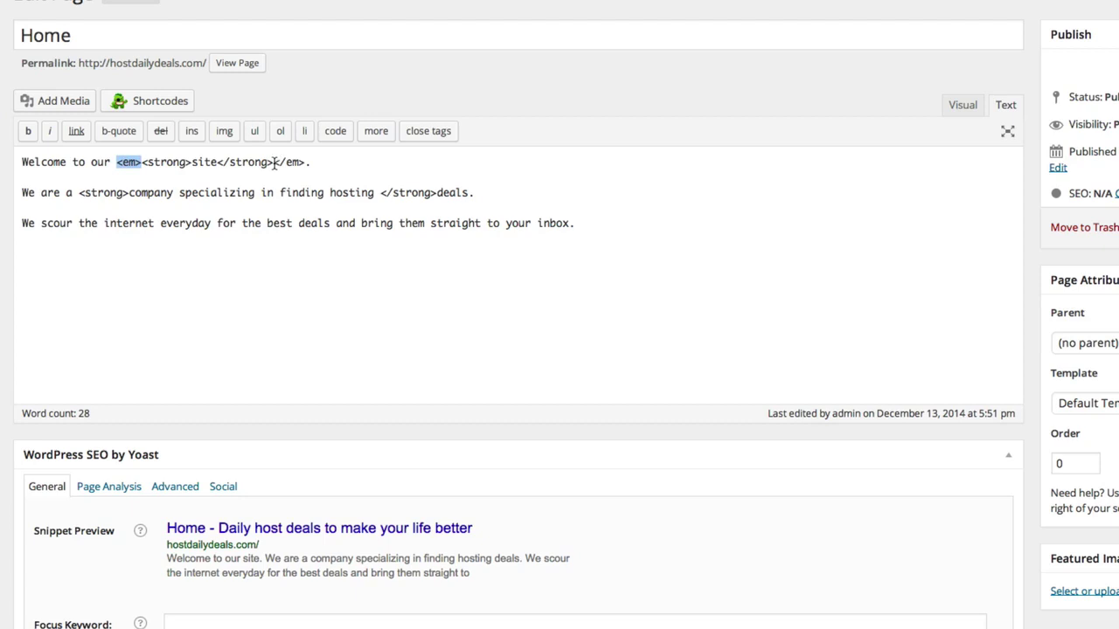
pyautogui.moveTo(274, 163); pyautogui.dragTo(473, 192)
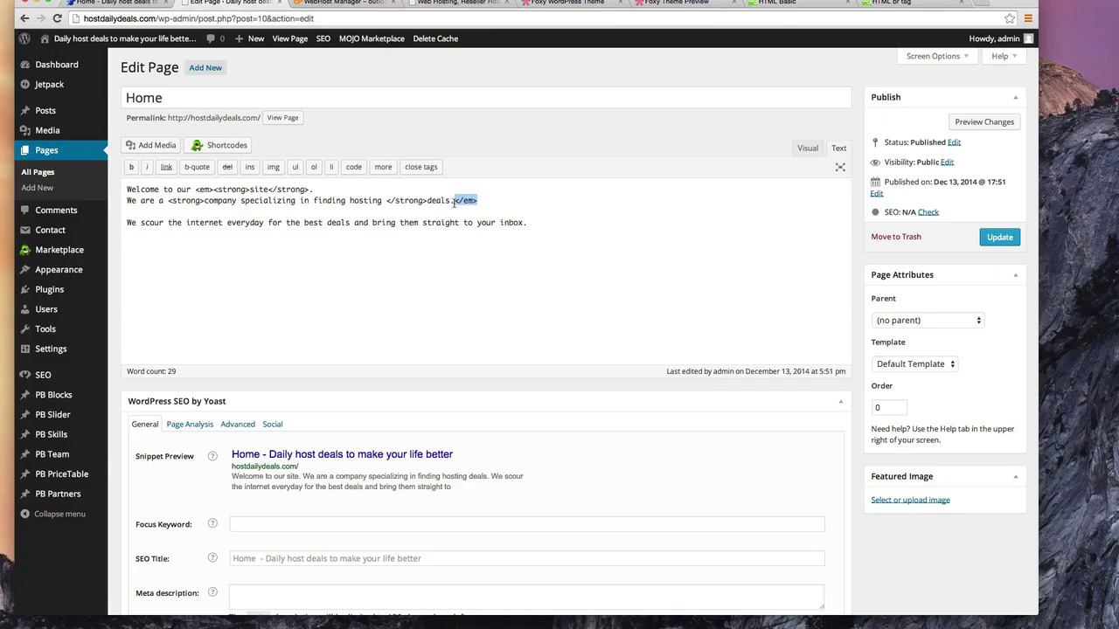
pyautogui.click(490, 203)
pyautogui.press('Return')
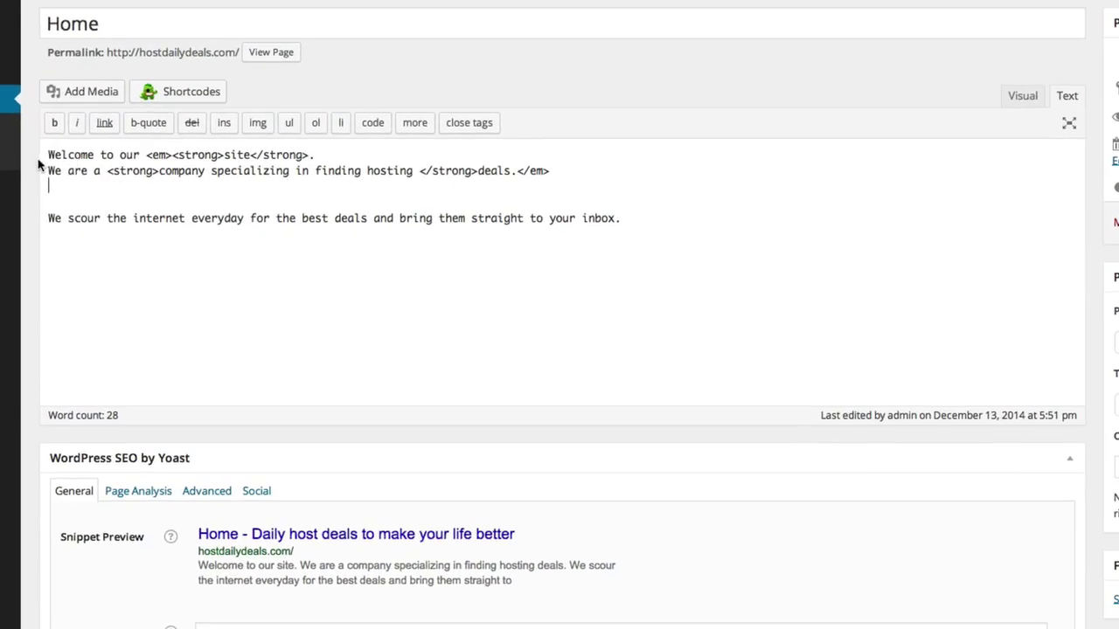
# Examine the nested em and strong tags across the first two lines, and view the italic text they produce in the visual editor.
pyautogui.moveTo(48, 155); pyautogui.dragTo(172, 154)
pyautogui.moveTo(173, 155); pyautogui.dragTo(220, 154)
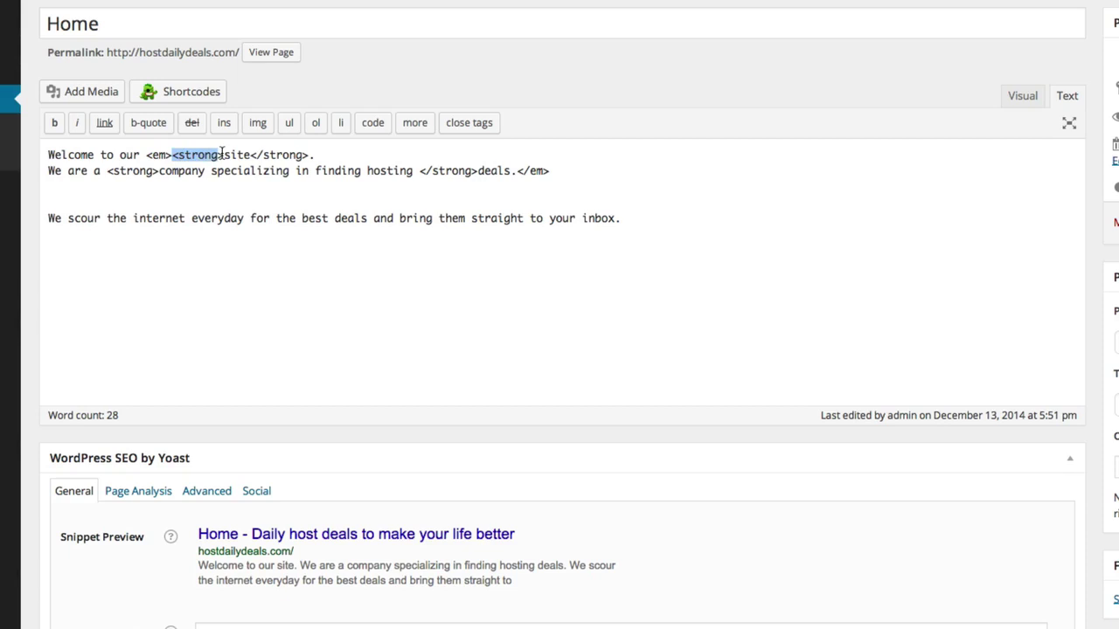
pyautogui.doubleClick(237, 155)
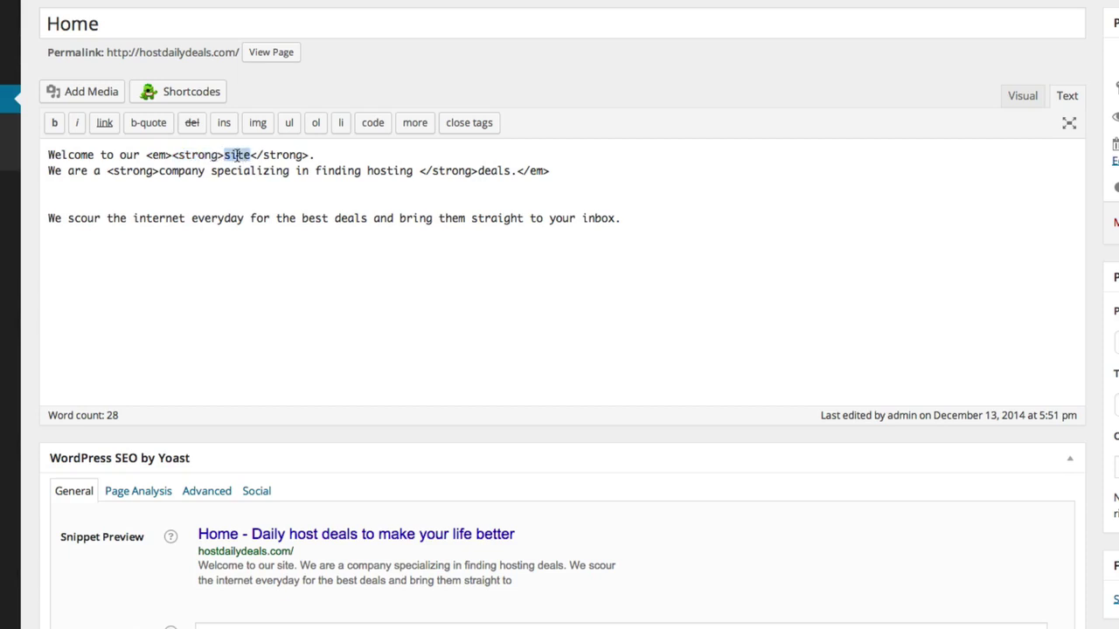
pyautogui.moveTo(251, 155)
pyautogui.mouseDown()
pyautogui.moveTo(293, 153)
pyautogui.moveTo(273, 155)
pyautogui.mouseUp()
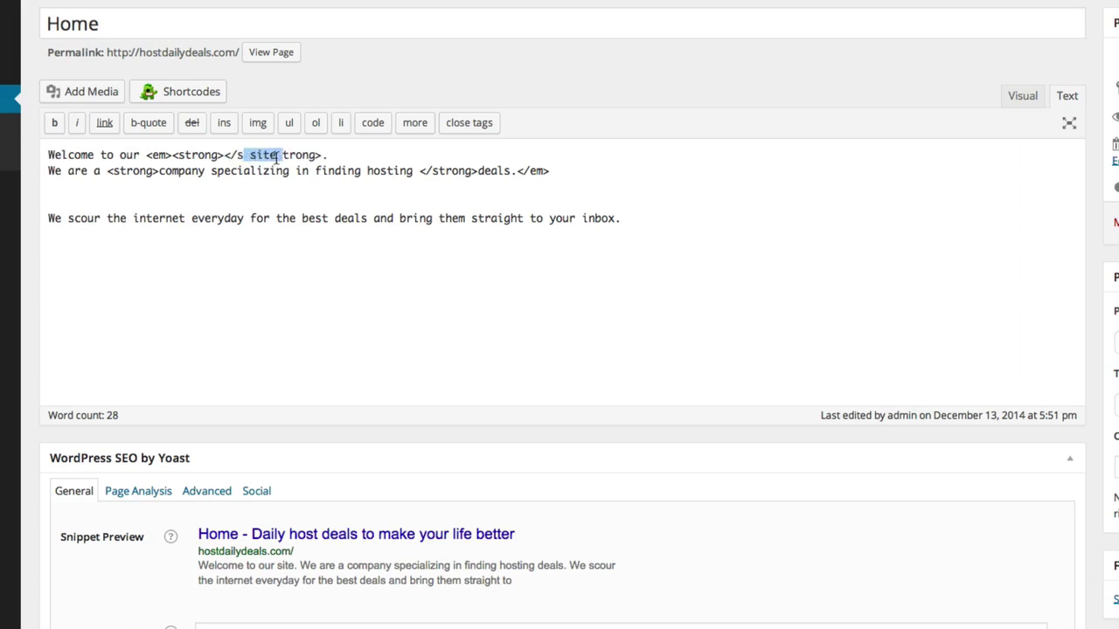
pyautogui.hotkey('ctrl', 'z')
pyautogui.doubleClick(282, 155)
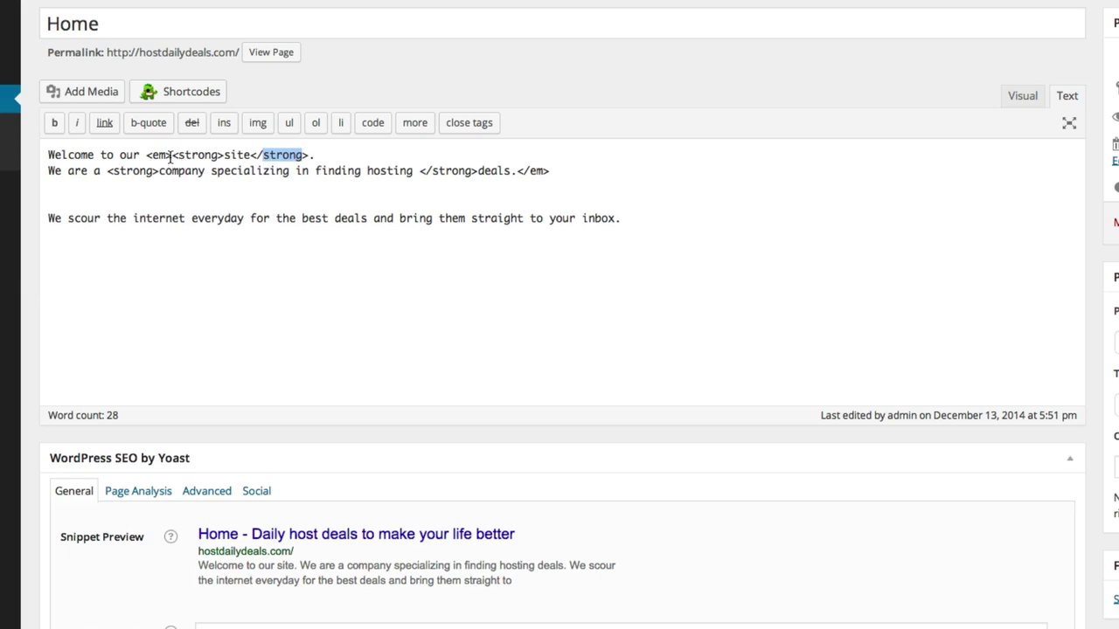
pyautogui.moveTo(171, 158); pyautogui.dragTo(147, 158)
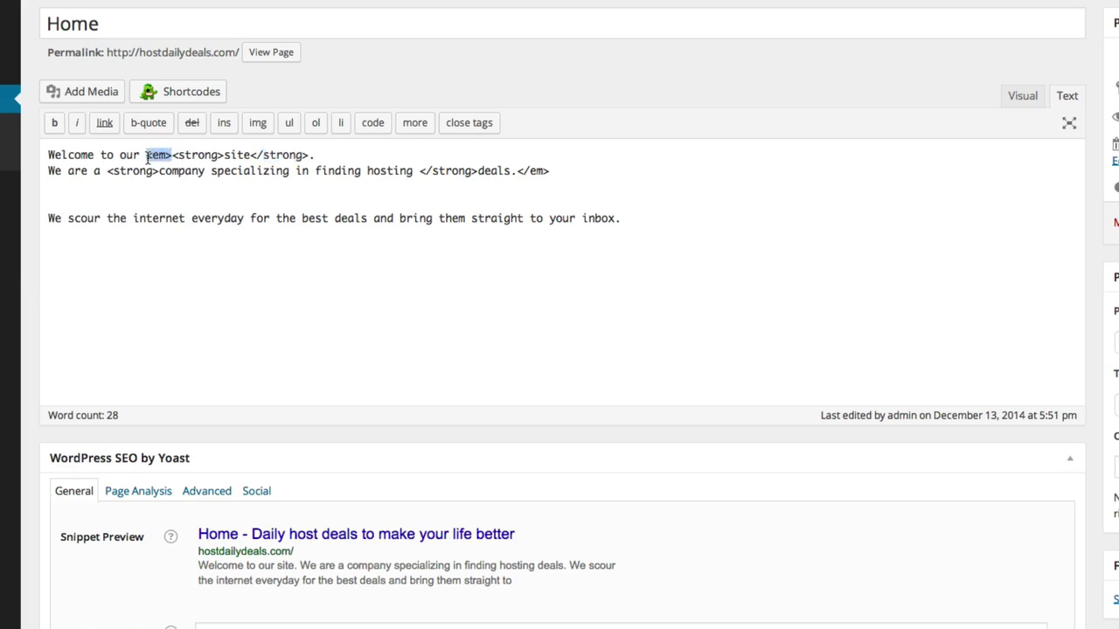
pyautogui.moveTo(552, 171); pyautogui.dragTo(518, 173)
pyautogui.click(1020, 96)
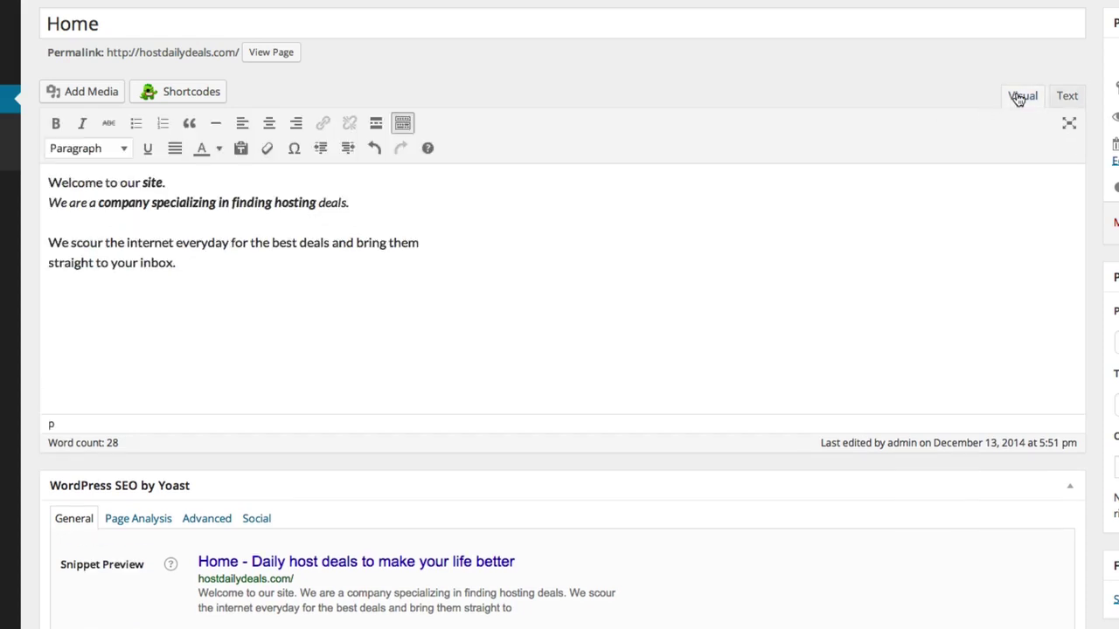
pyautogui.moveTo(51, 203); pyautogui.dragTo(346, 204)
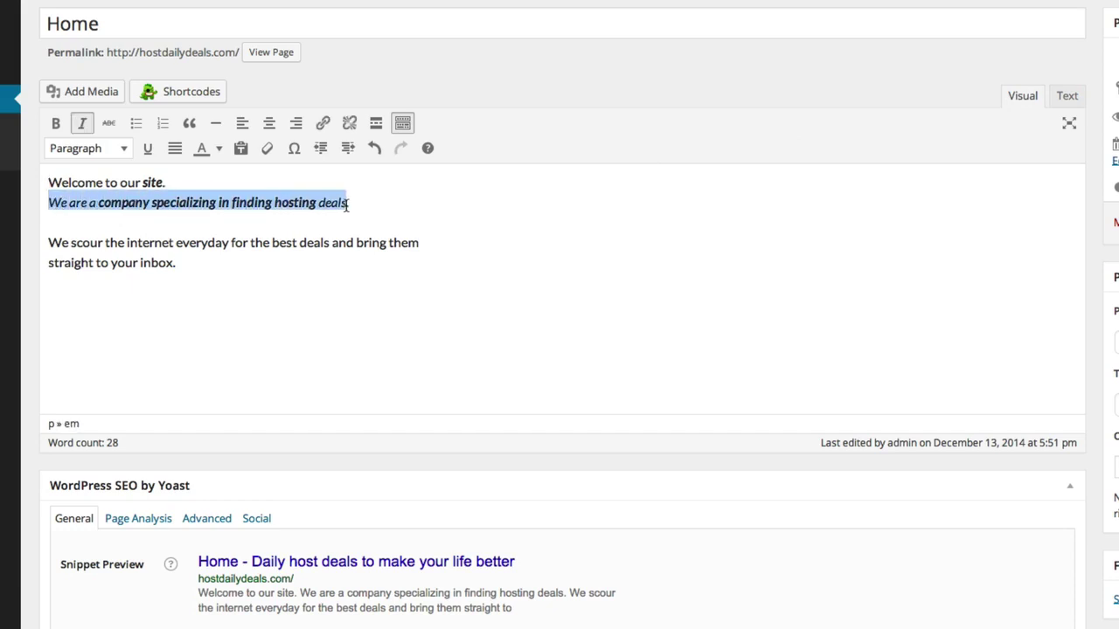
# Wrap "everyday" in the last paragraph with <strong> and </strong> in the HTML source, and check its formatting in the visual editor.
pyautogui.click(1066, 96)
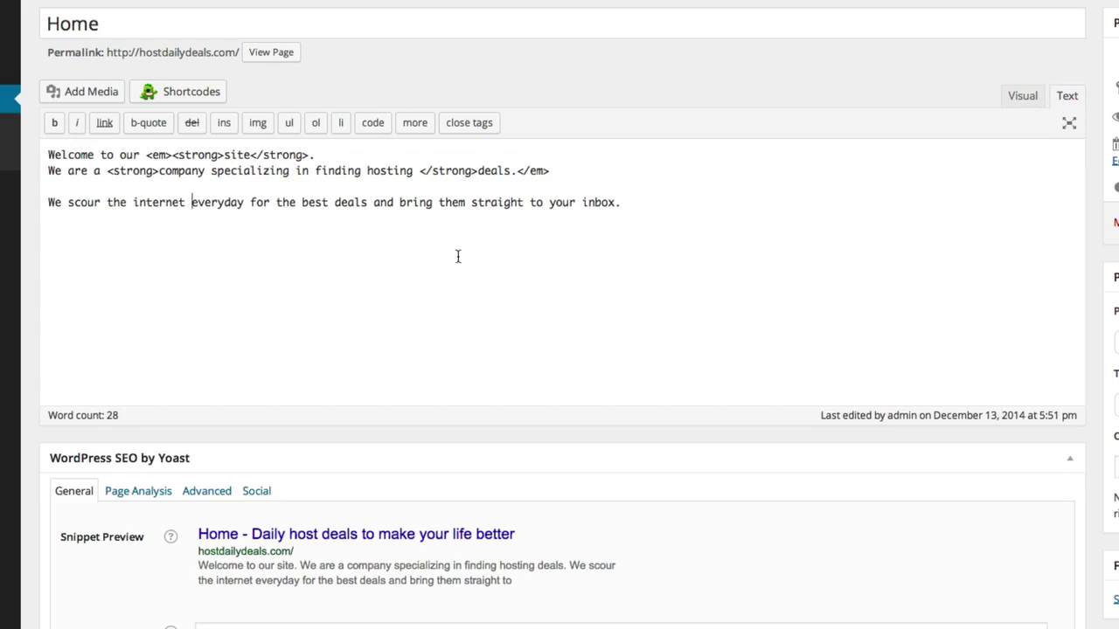
pyautogui.write('<str')
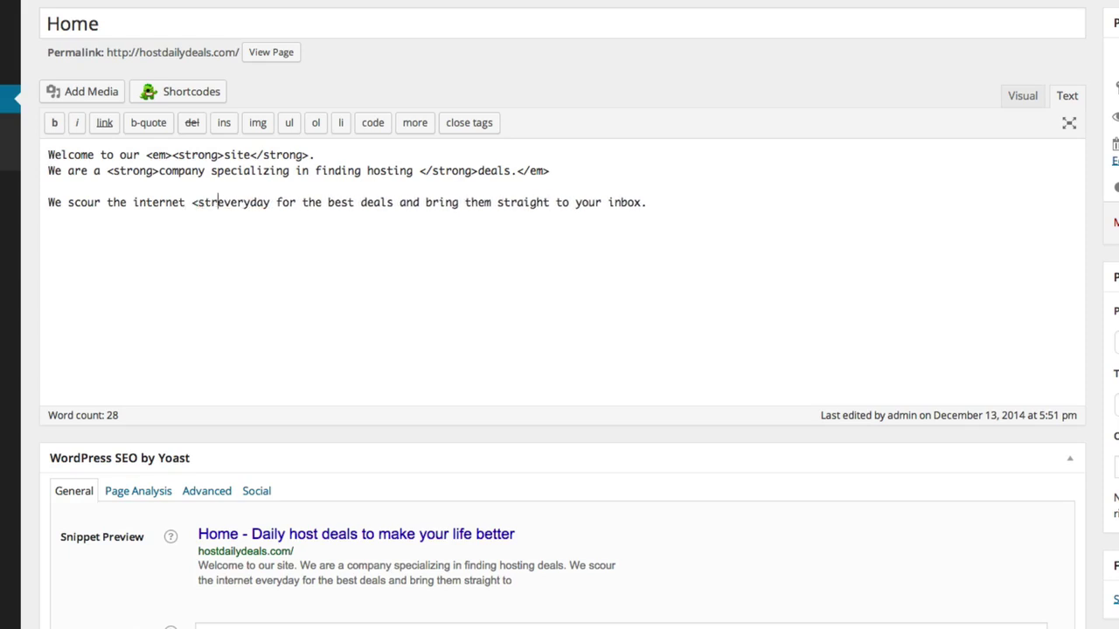
pyautogui.write('ong>')
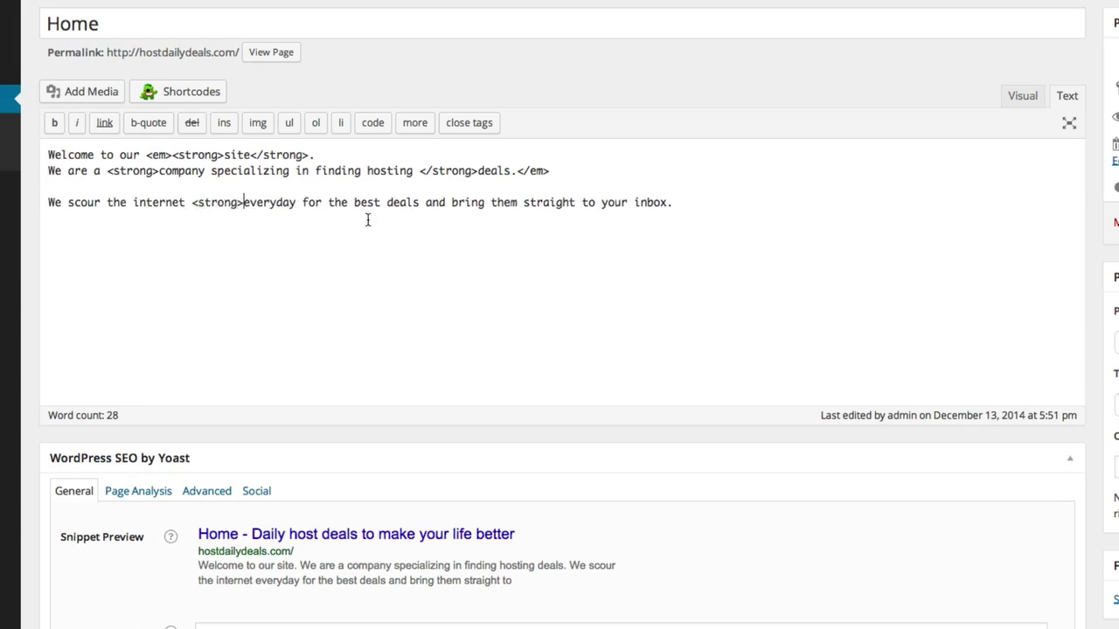
pyautogui.click(301, 202)
pyautogui.write('</strong>')
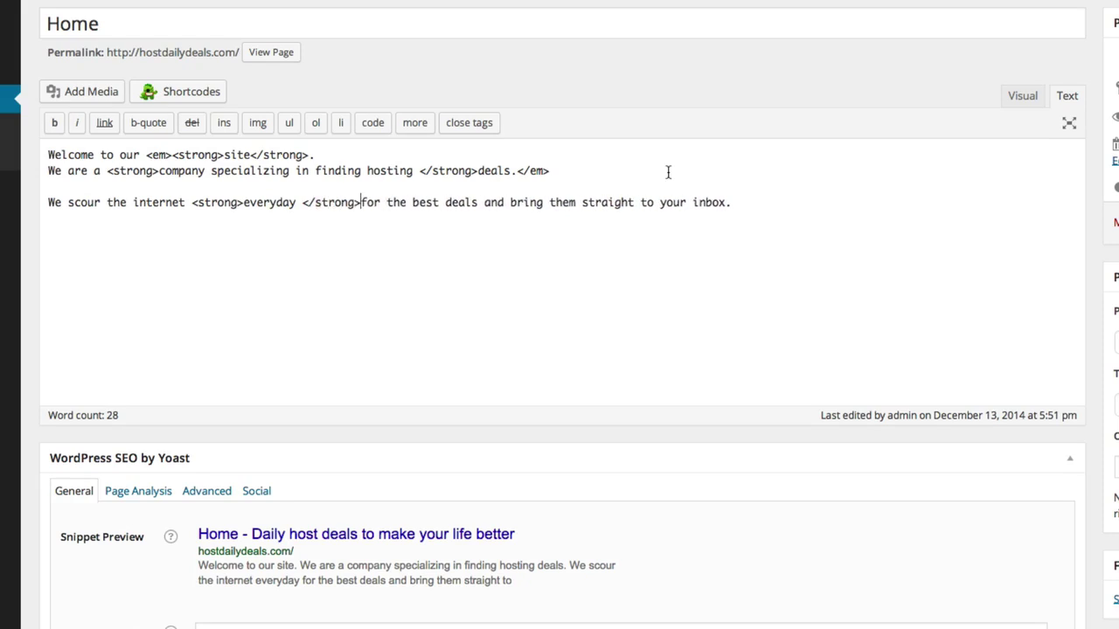
pyautogui.click(1022, 98)
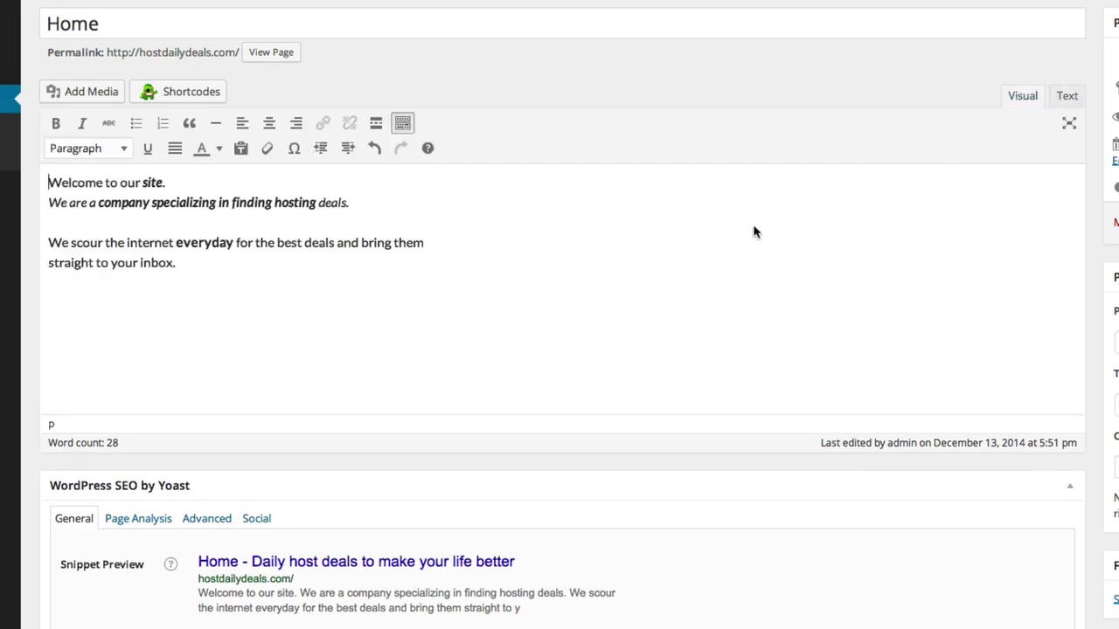
pyautogui.moveTo(176, 245); pyautogui.dragTo(230, 252)
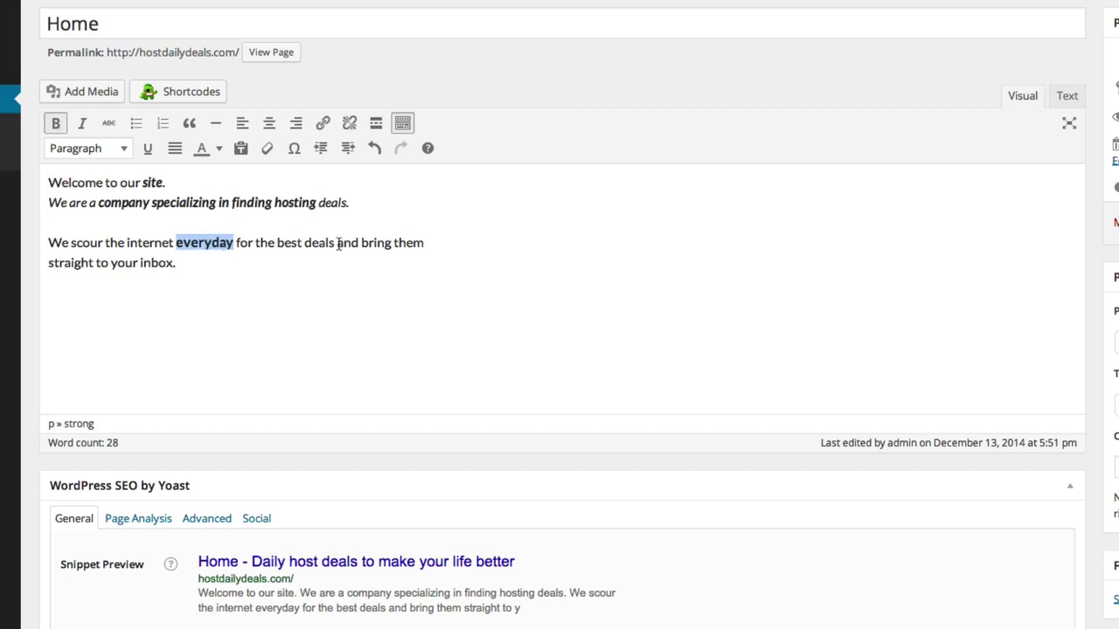
pyautogui.press('Home')
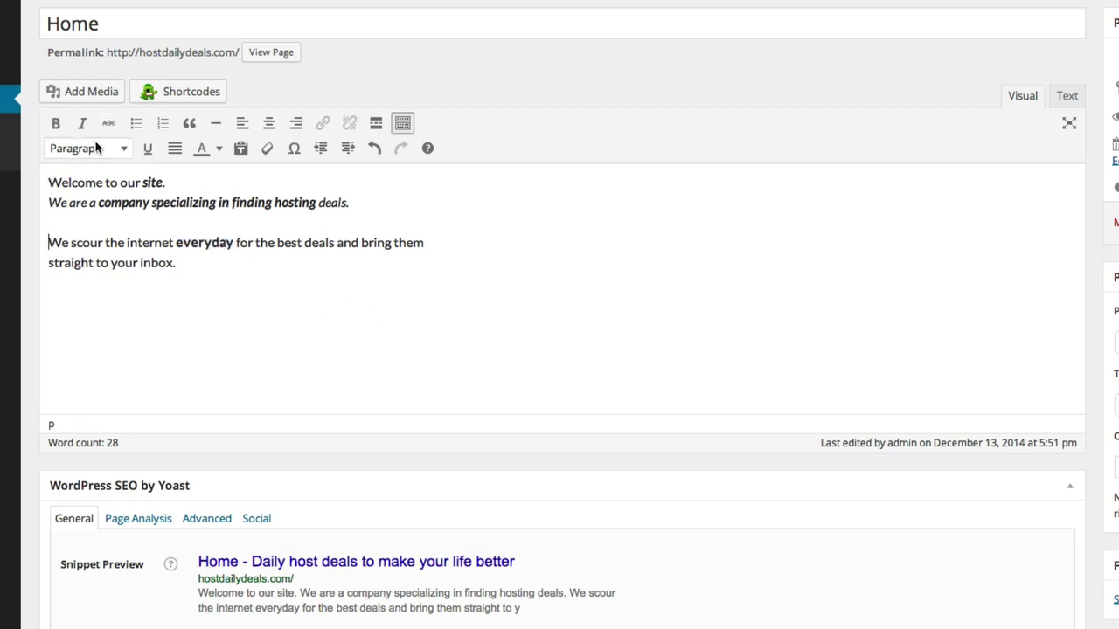
# Review the strong tags around "everyday", enclose "bring them straight" in <p> and </p> in the HTML source, and view the visual result.
pyautogui.click(1067, 96)
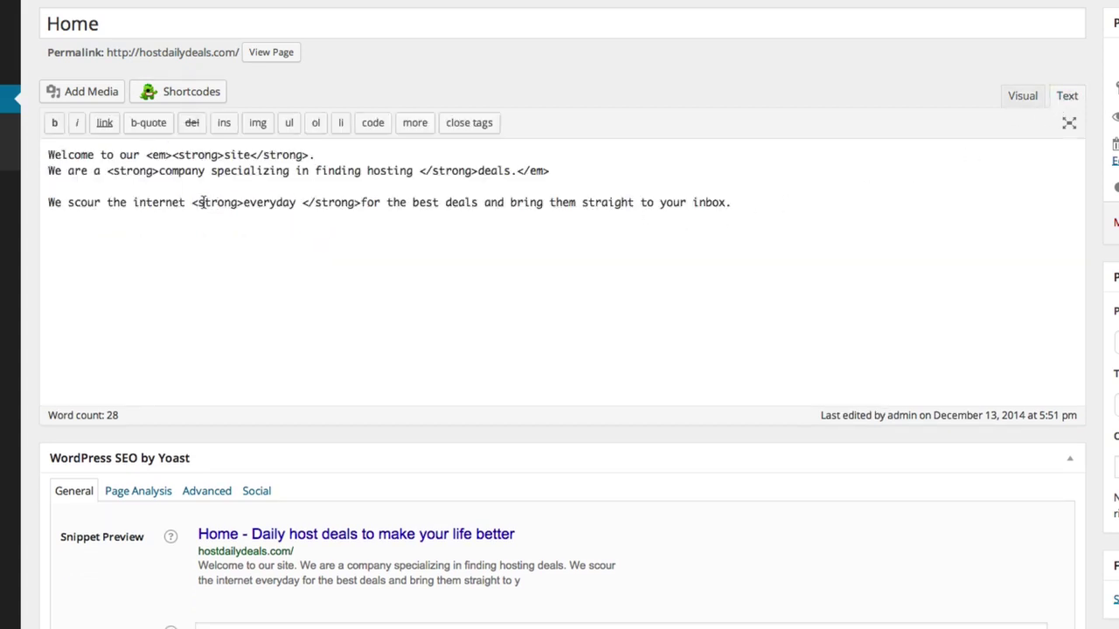
pyautogui.moveTo(193, 202); pyautogui.dragTo(356, 202)
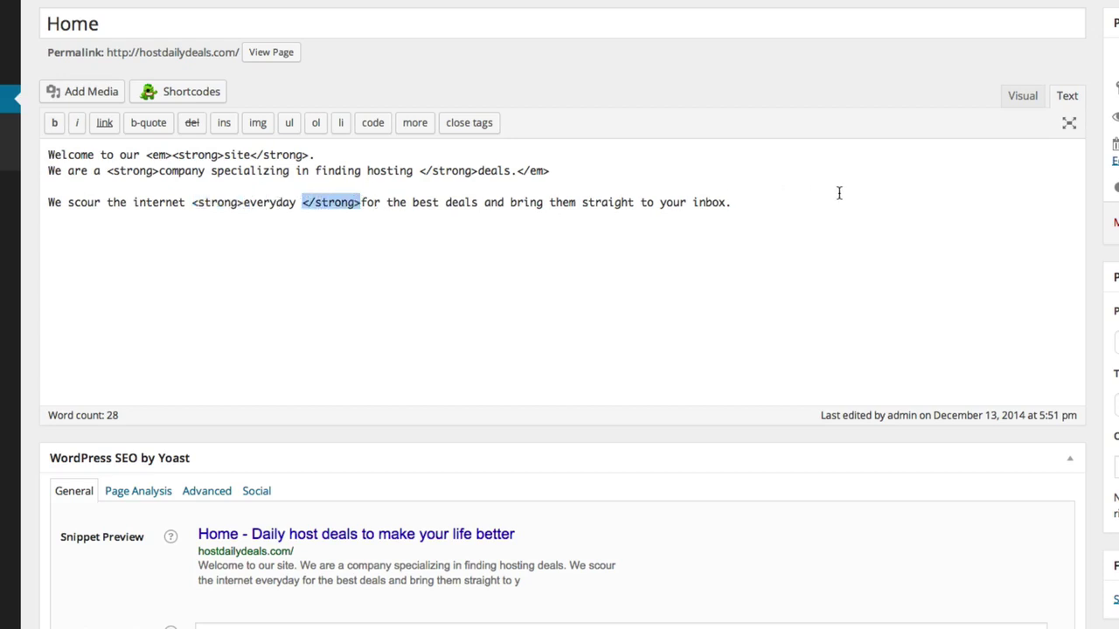
pyautogui.click(782, 202)
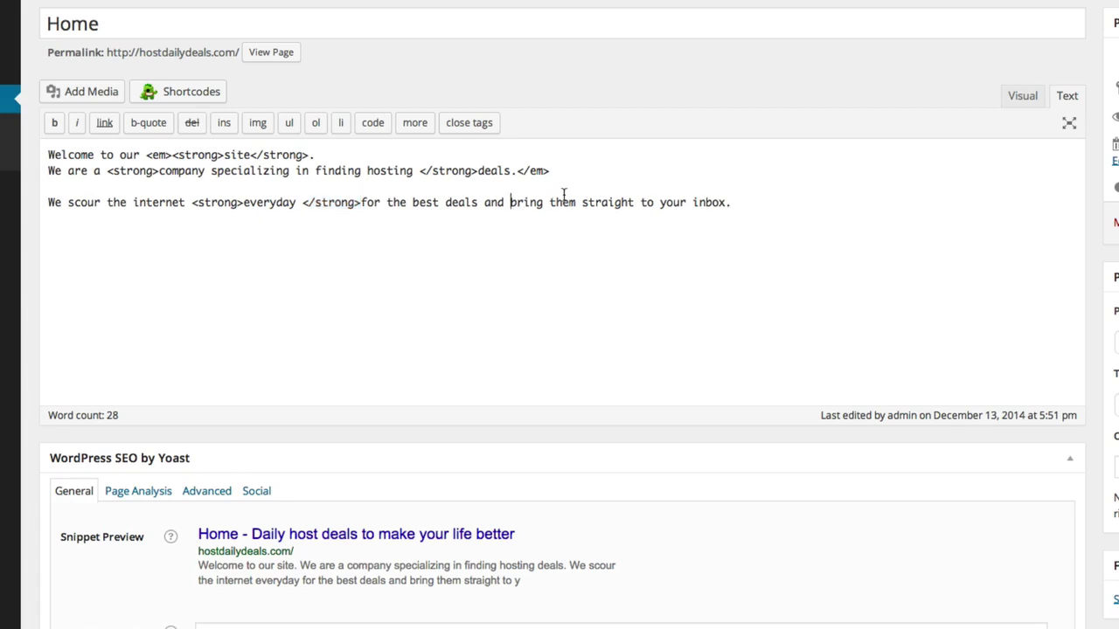
pyautogui.write('<p>')
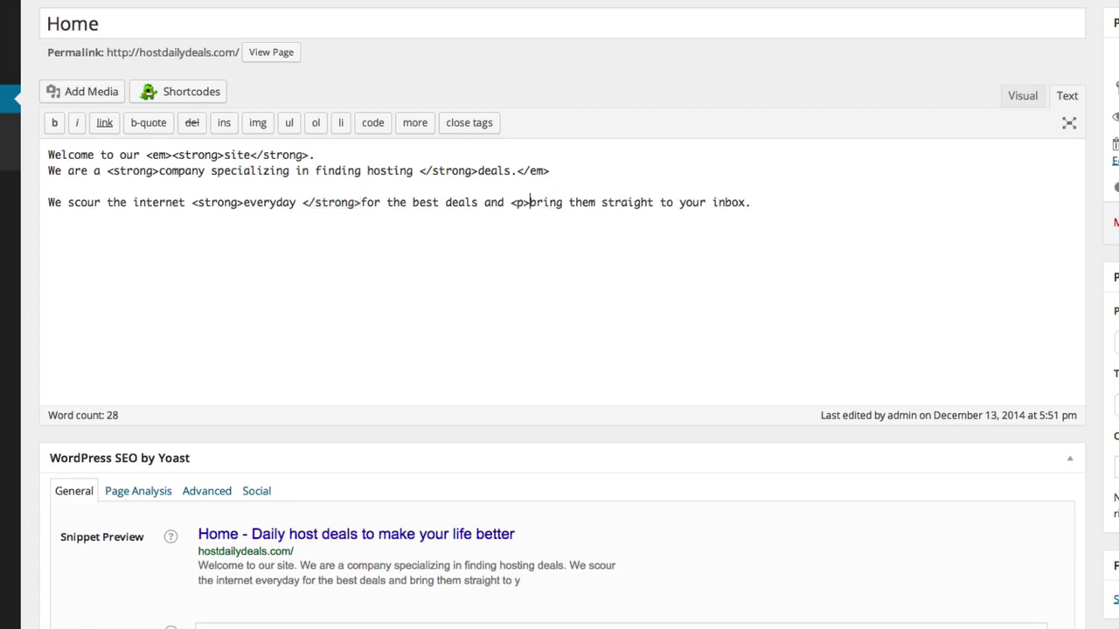
pyautogui.click(657, 202)
pyautogui.write('</p')
pyautogui.press('BackSpace')
pyautogui.press('BackSpace')
pyautogui.write('/p>')
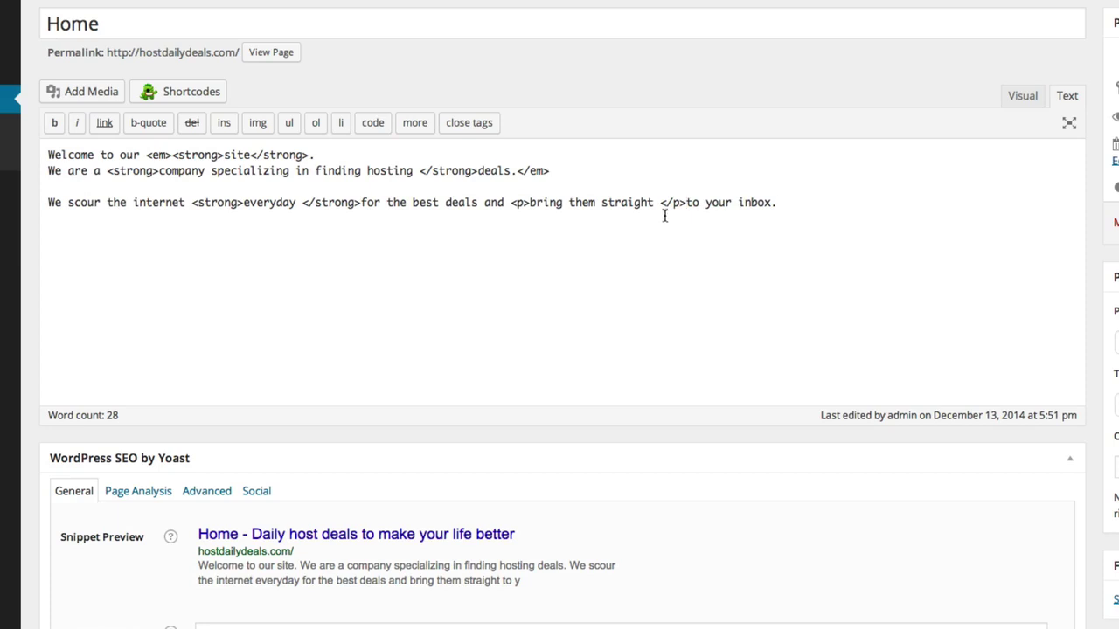
pyautogui.click(1003, 103)
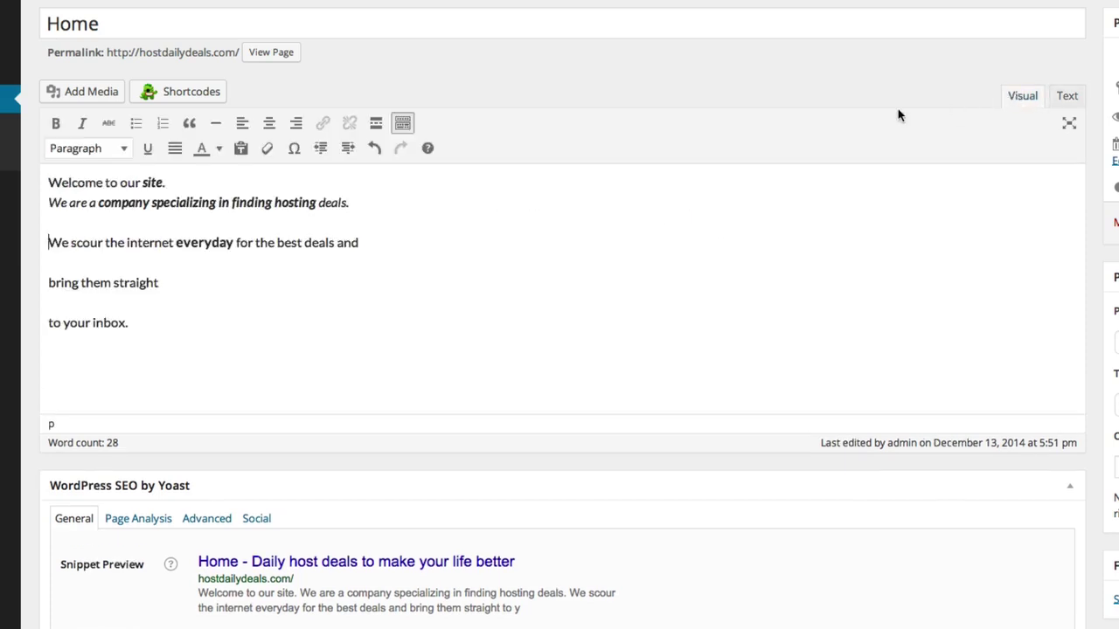
# Switch to the w3schools HTML Basic page and examine its address and the heading and paragraph tag examples.
pyautogui.press('Down')
pyautogui.press('Down')
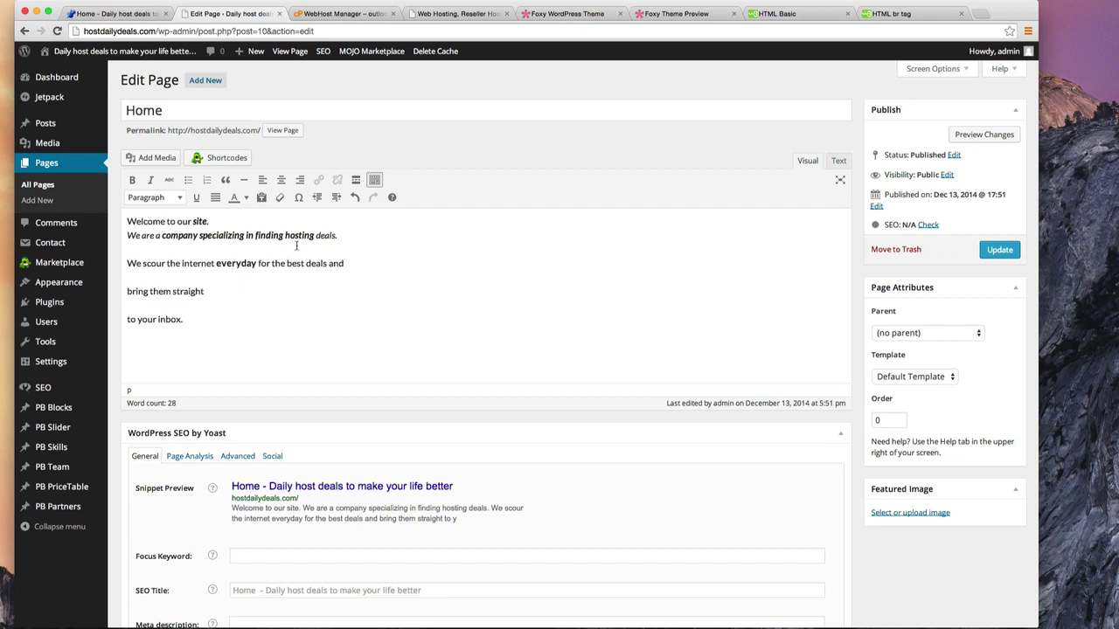
pyautogui.click(798, 13)
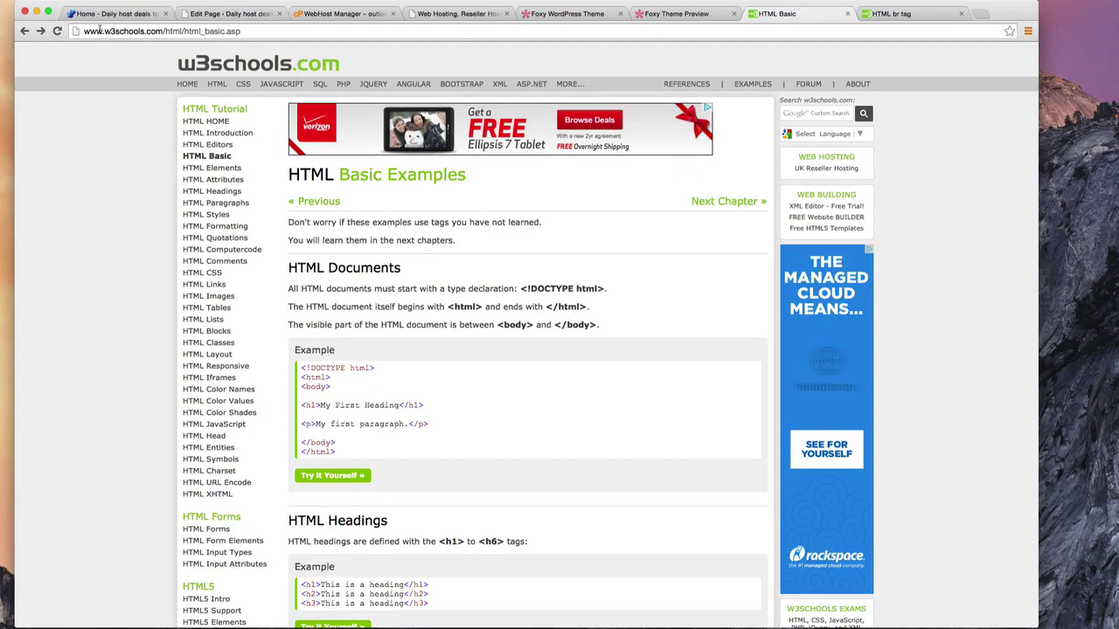
pyautogui.moveTo(104, 32); pyautogui.dragTo(163, 32)
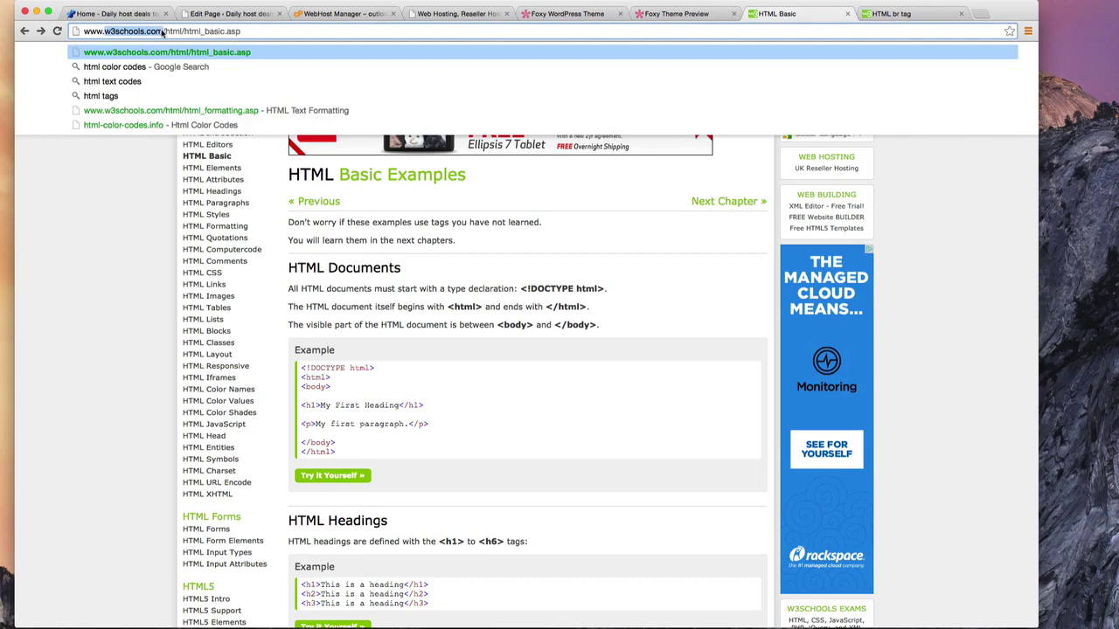
pyautogui.click(505, 242)
pyautogui.scroll(-3, 505, 242)
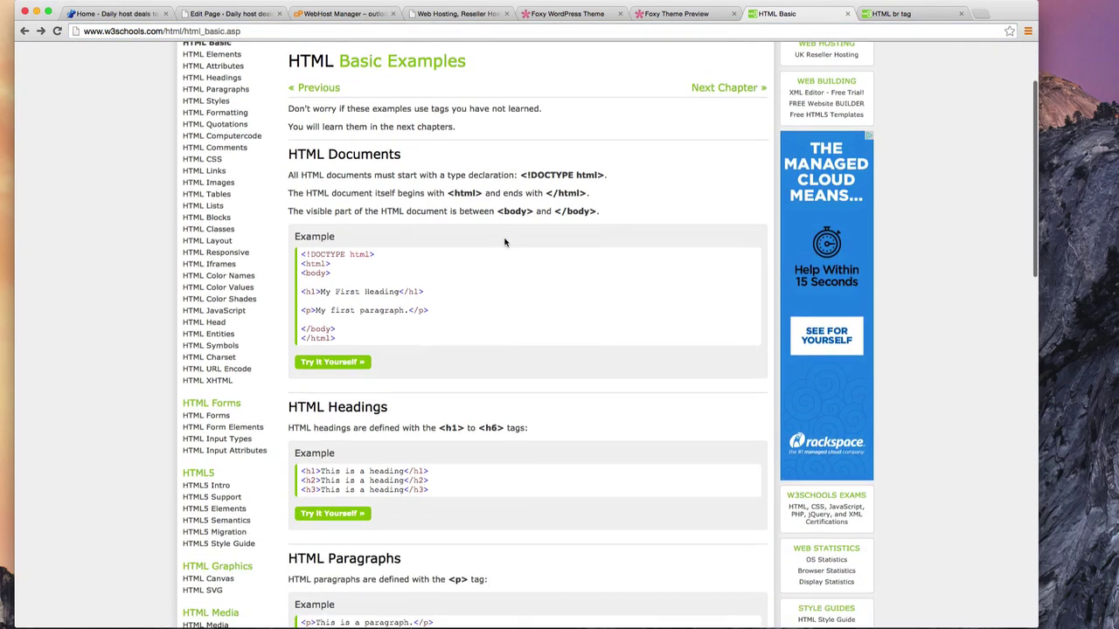
pyautogui.scroll(-5, 504, 242)
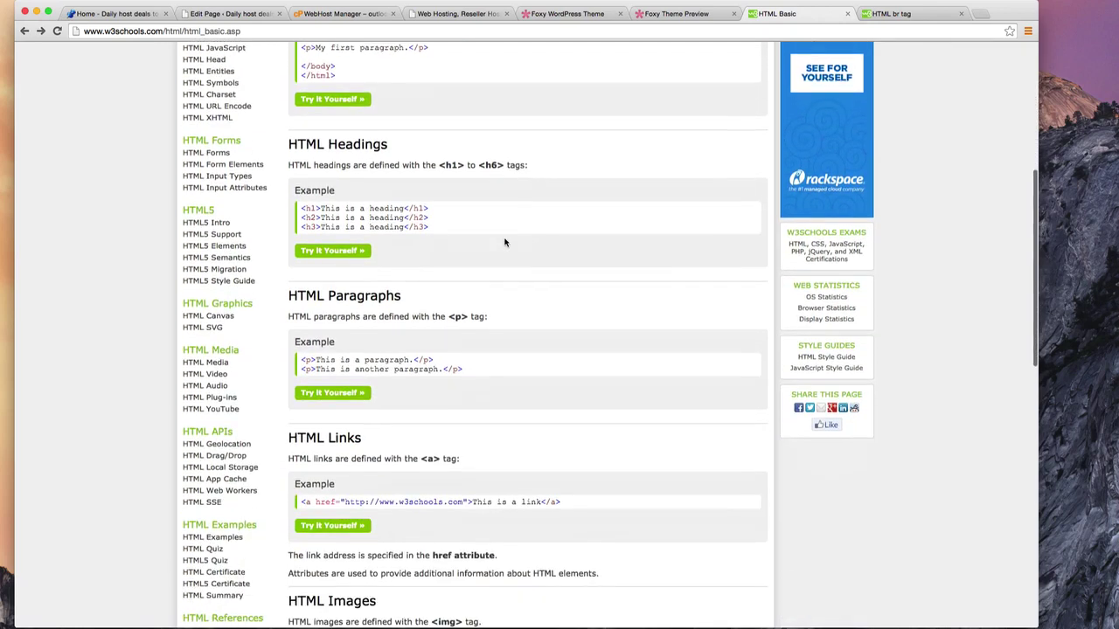
pyautogui.moveTo(430, 208); pyautogui.dragTo(304, 207)
pyautogui.moveTo(434, 359); pyautogui.dragTo(301, 358)
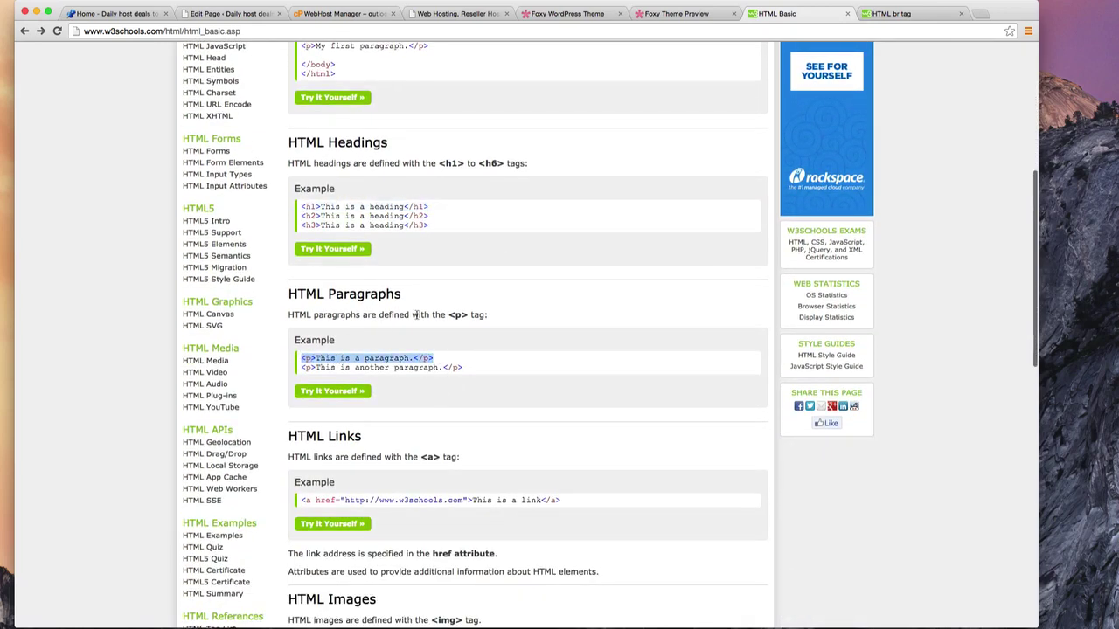
pyautogui.scroll(-4, 418, 315)
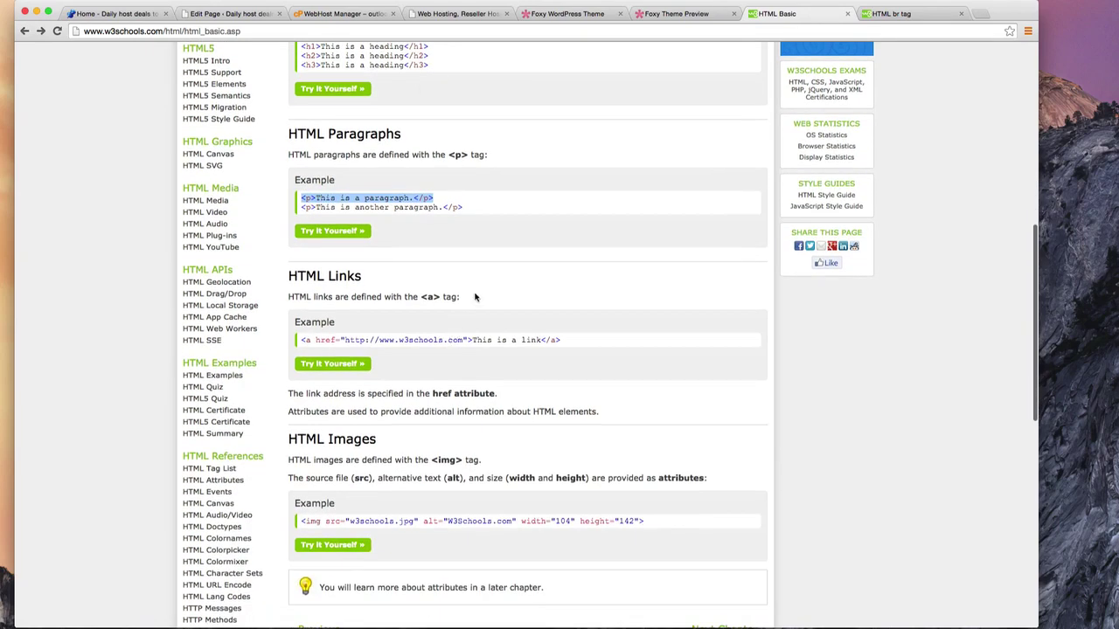
# Return to the Home page editor and join "bring them straight" and "to your inbox." onto the preceding paragraph.
pyautogui.click(230, 14)
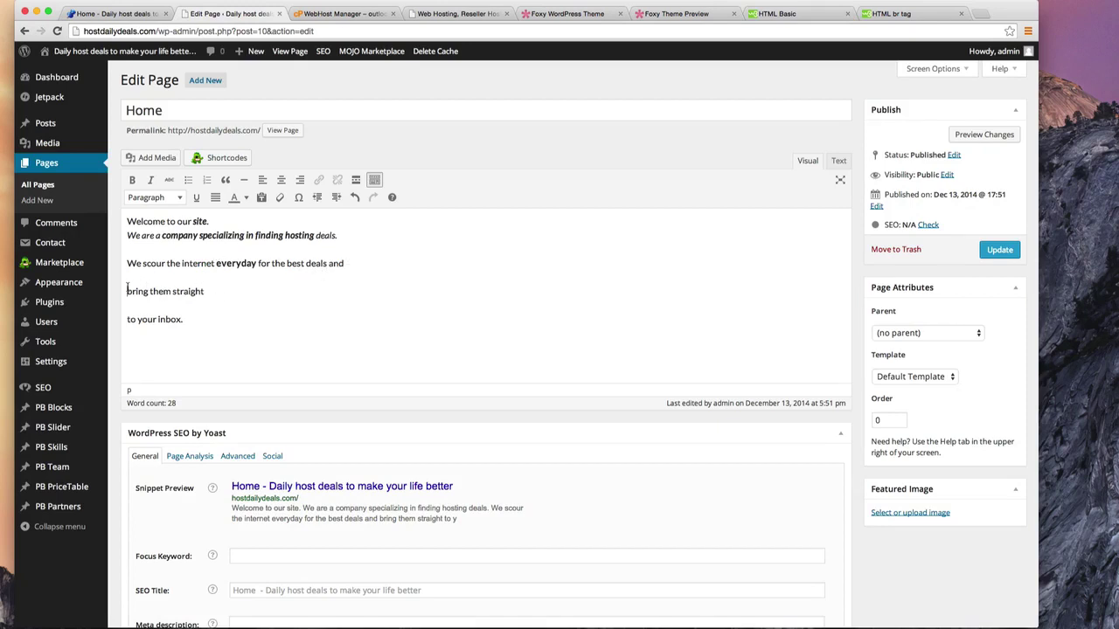
pyautogui.press('BackSpace')
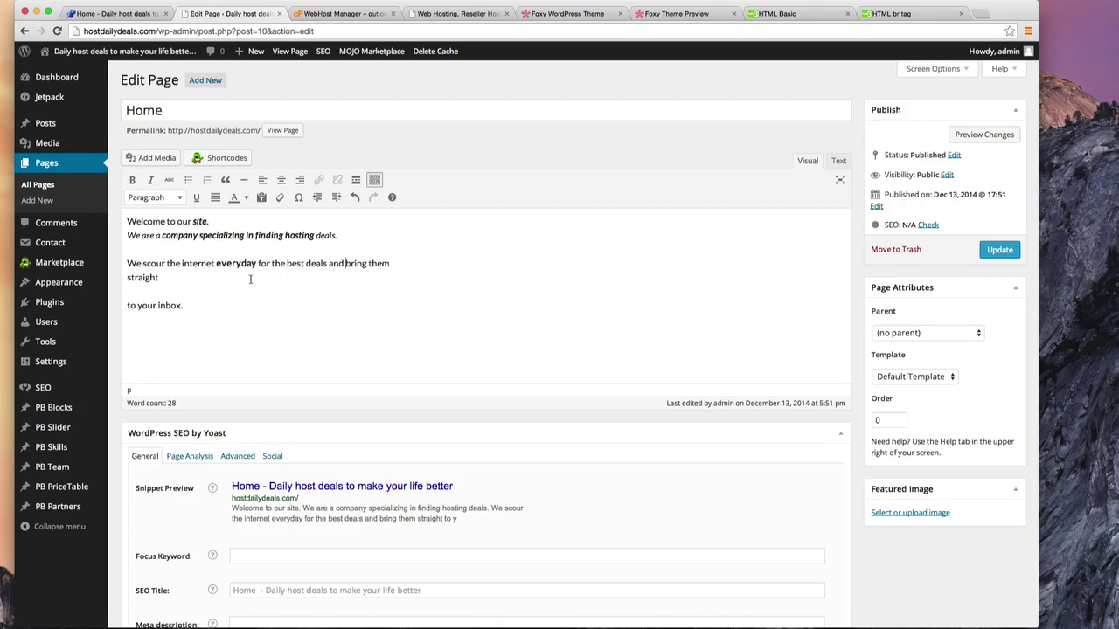
pyautogui.press('BackSpace')
pyautogui.click(125, 306)
pyautogui.press('BackSpace')
pyautogui.press('BackSpace')
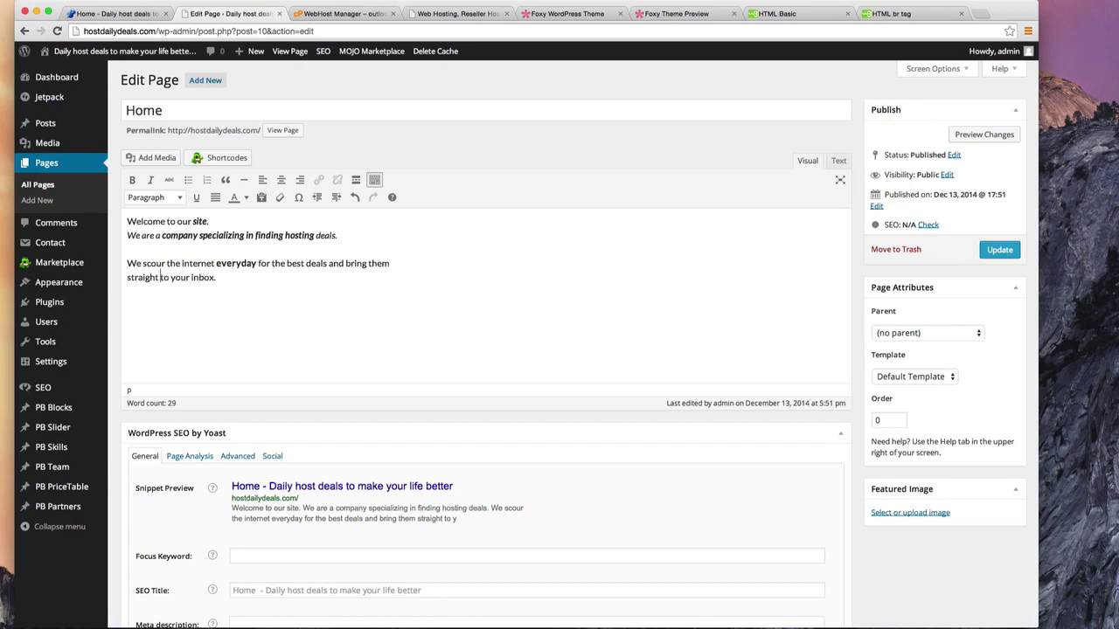
pyautogui.doubleClick(202, 278)
pyautogui.click(318, 181)
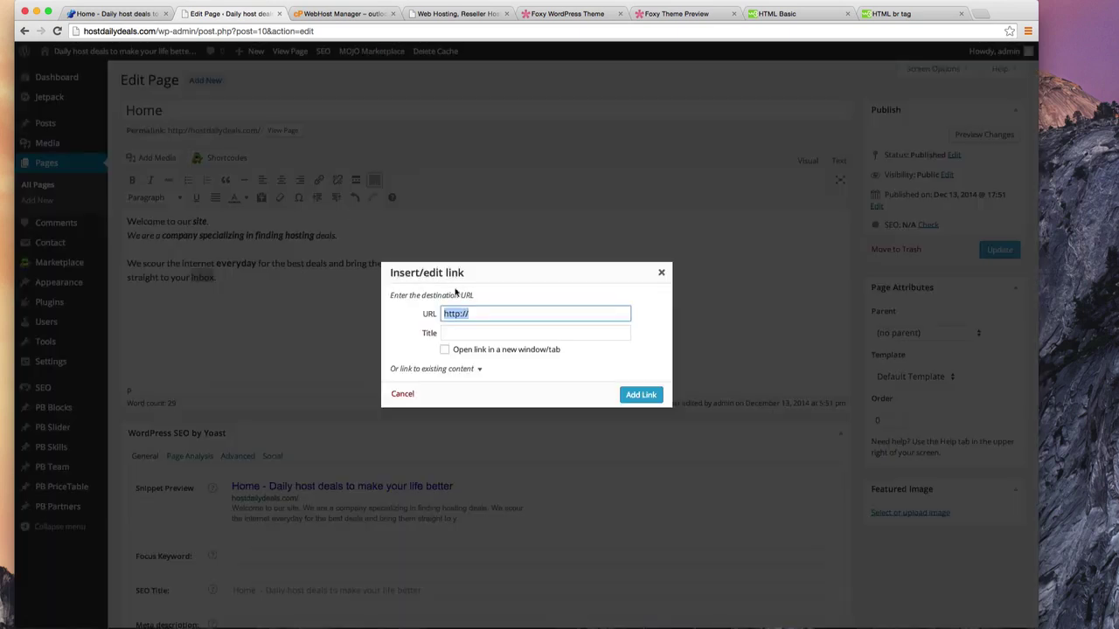
pyautogui.click(483, 315)
pyautogui.write('cnn.com')
pyautogui.click(643, 396)
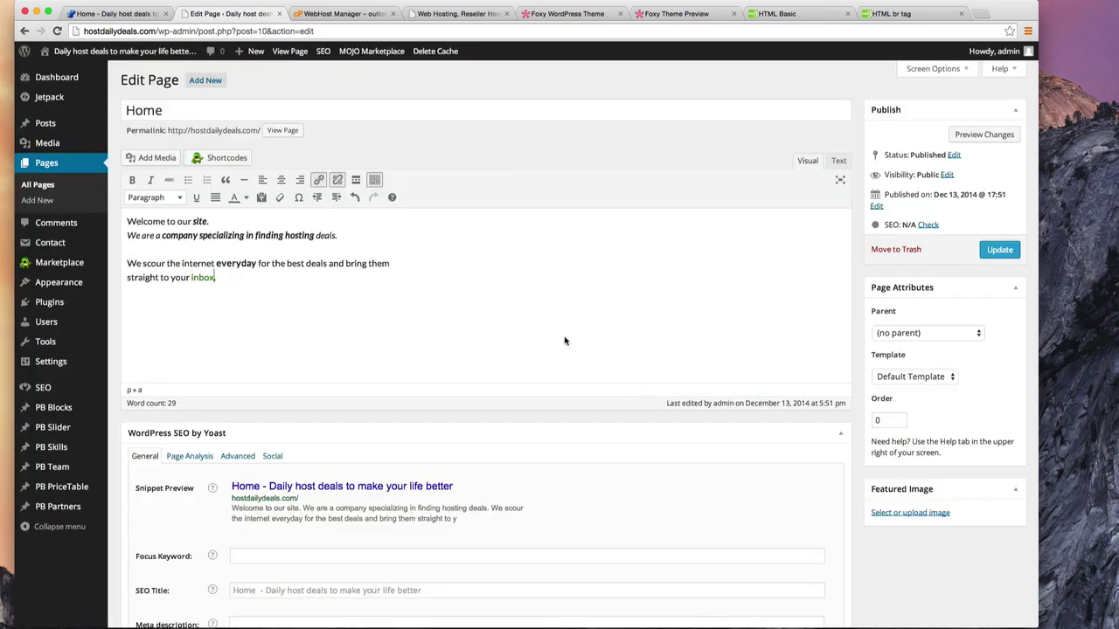
# Update the Home page and reload the live site to check the formatted text and the "inbox" link.
pyautogui.click(999, 252)
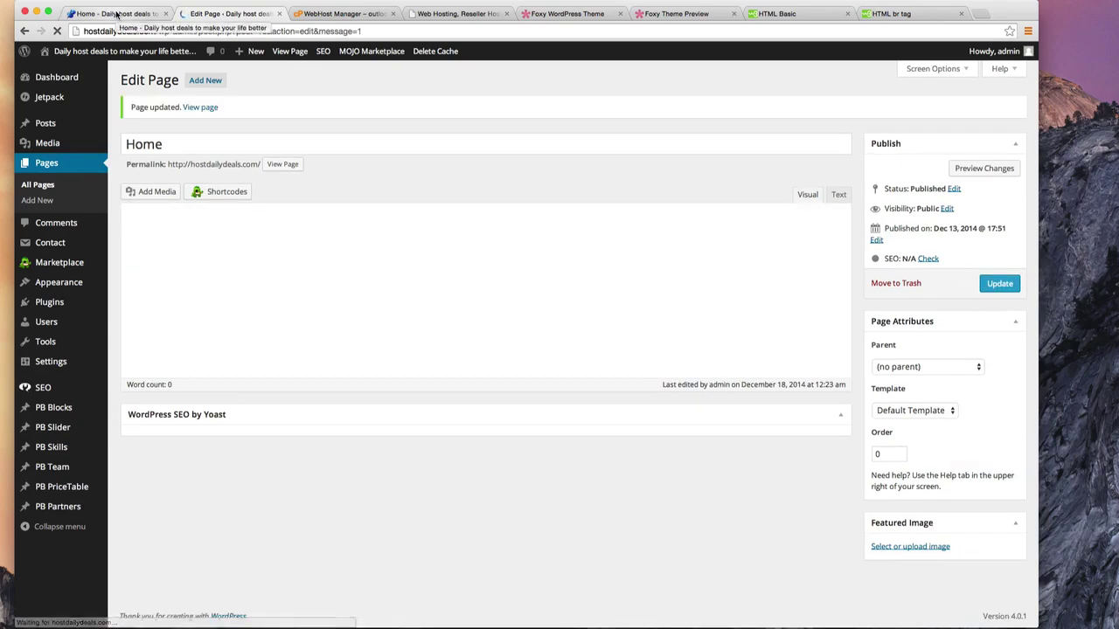
pyautogui.click(116, 14)
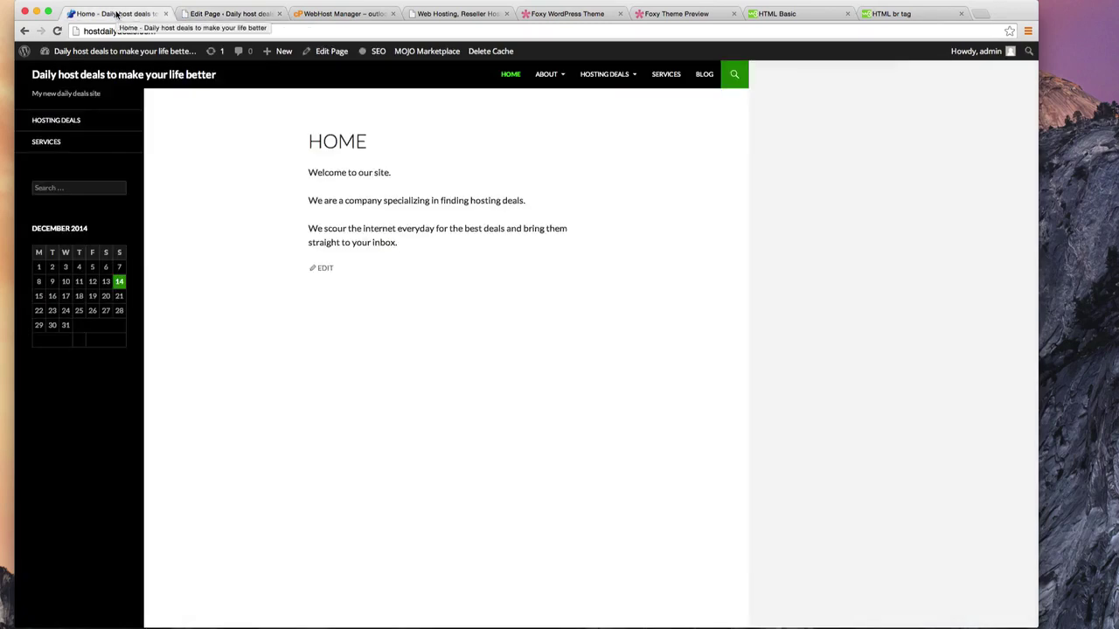
pyautogui.click(59, 33)
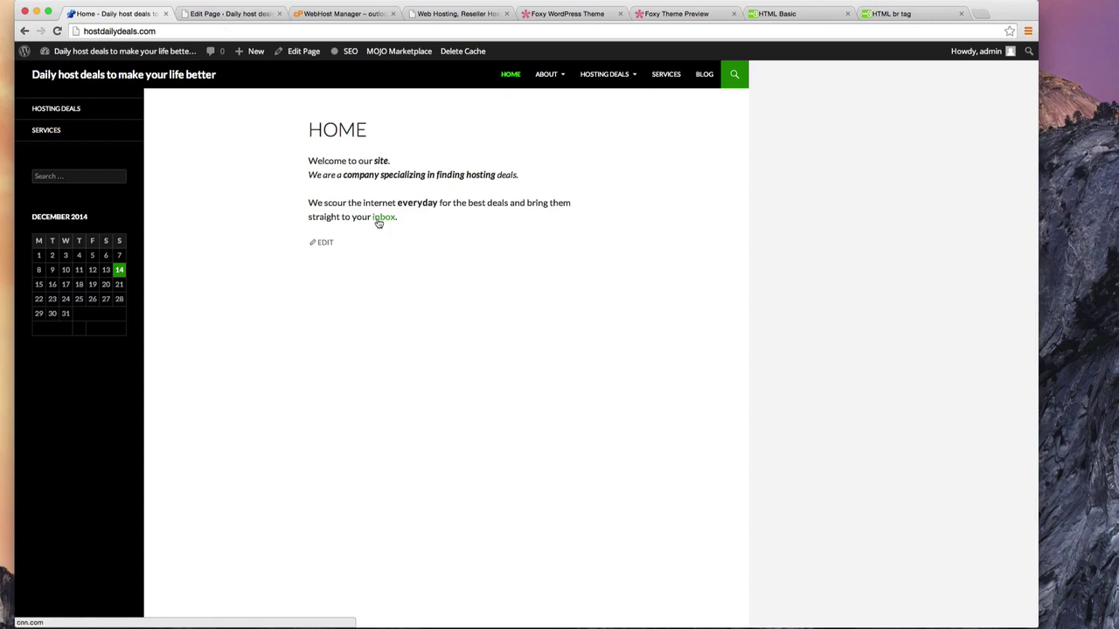
# Examine the <a href> tag around "inbox" in the Home page's HTML source.
pyautogui.click(242, 13)
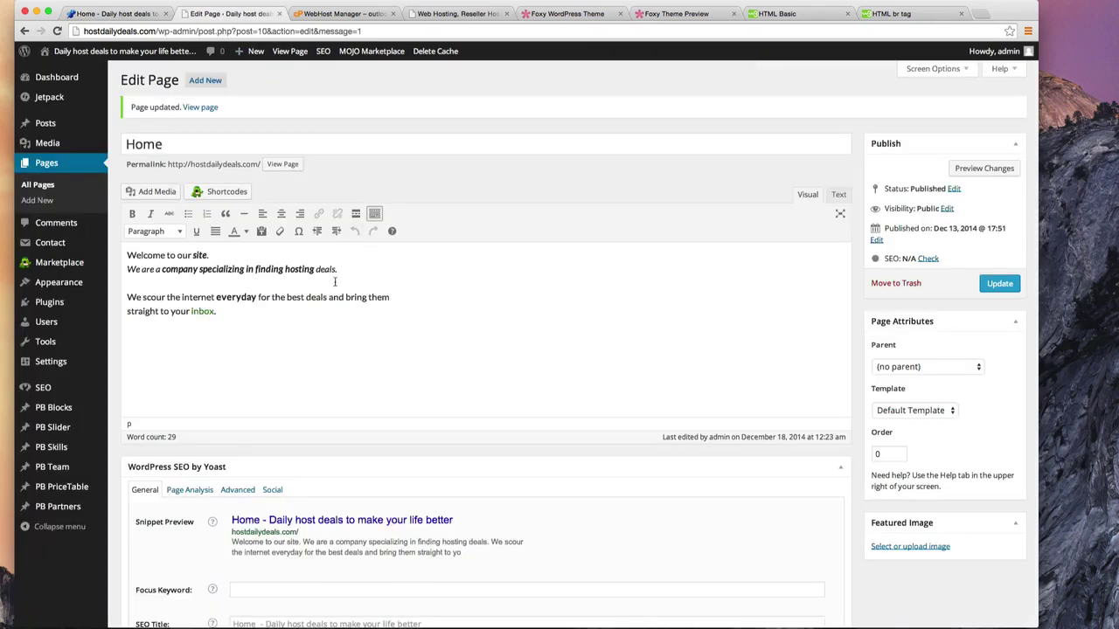
pyautogui.click(838, 195)
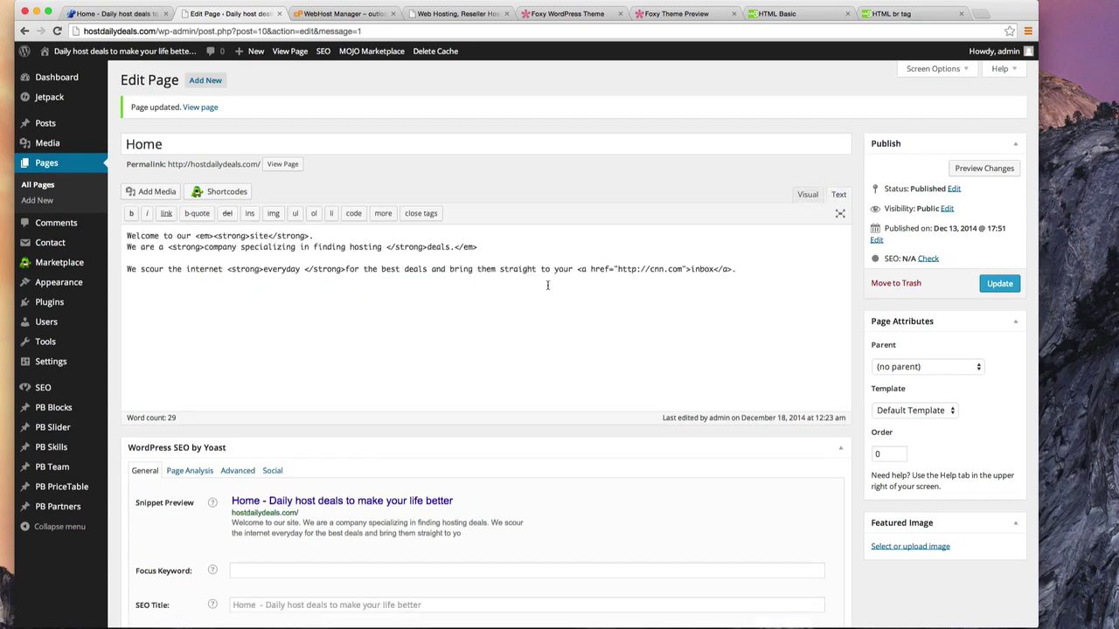
pyautogui.moveTo(577, 269); pyautogui.dragTo(738, 269)
pyautogui.press('Right')
# Examine the <a> tag, its href address, link text and closing tag in the HTML Links example on w3schools.
pyautogui.click(799, 13)
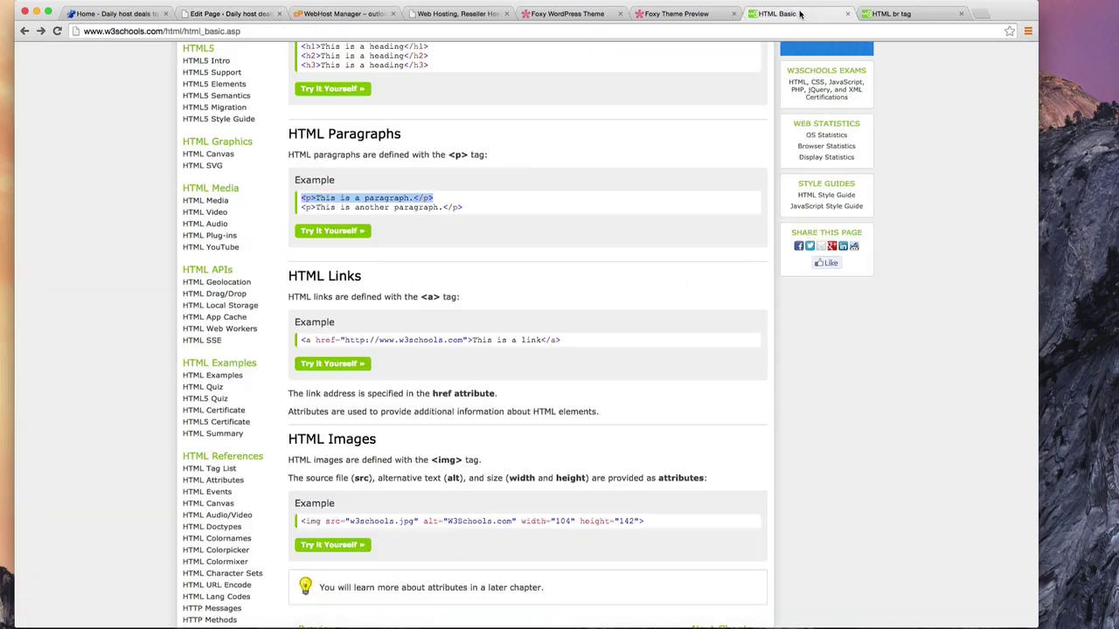
pyautogui.scroll(-3, 513, 252)
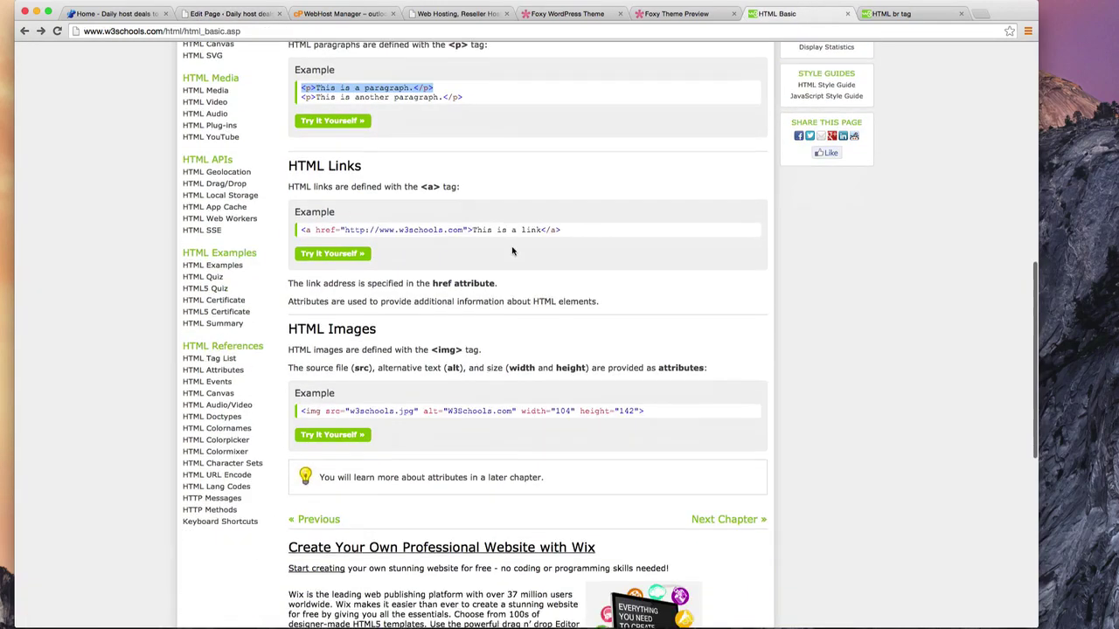
pyautogui.click(423, 186)
pyautogui.moveTo(422, 186); pyautogui.dragTo(444, 186)
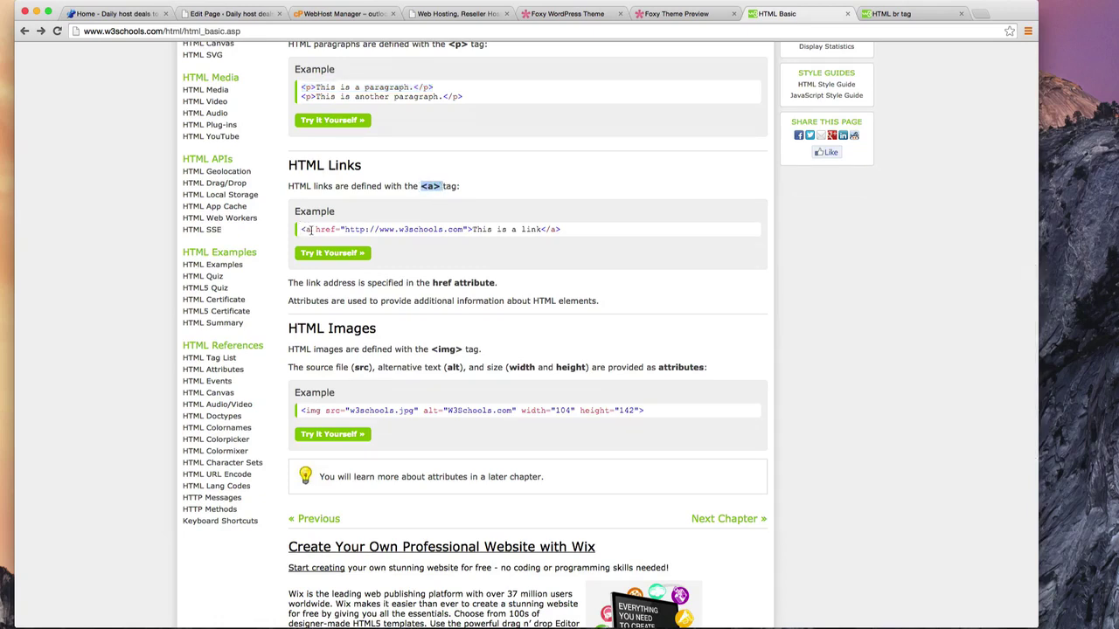
pyautogui.moveTo(310, 230); pyautogui.dragTo(543, 229)
pyautogui.moveTo(311, 230); pyautogui.dragTo(300, 230)
pyautogui.moveTo(566, 230); pyautogui.dragTo(545, 230)
pyautogui.moveTo(342, 230); pyautogui.dragTo(468, 230)
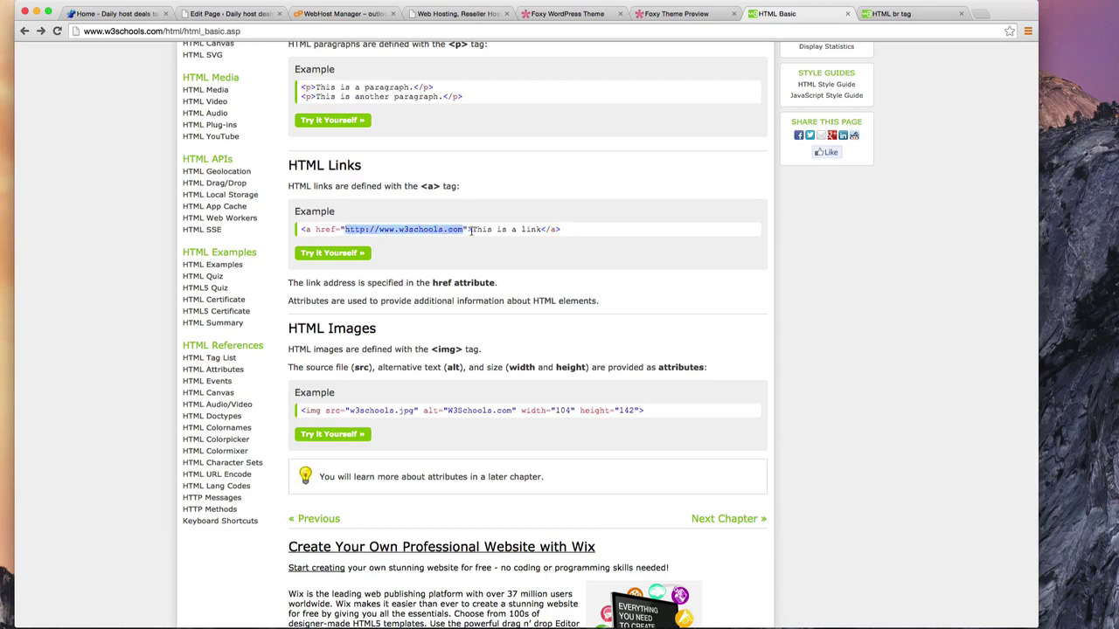
pyautogui.moveTo(472, 229); pyautogui.dragTo(540, 229)
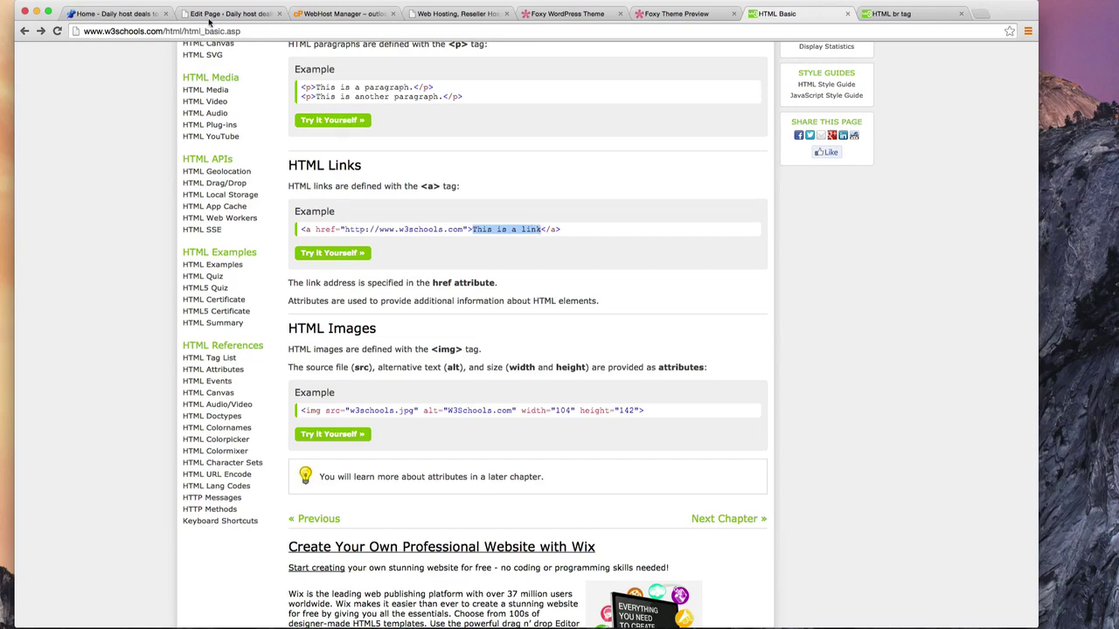
# View the "inbox" link in the visual editor and on the live site, and examine its opening and closing <a> tags in the source.
pyautogui.click(200, 15)
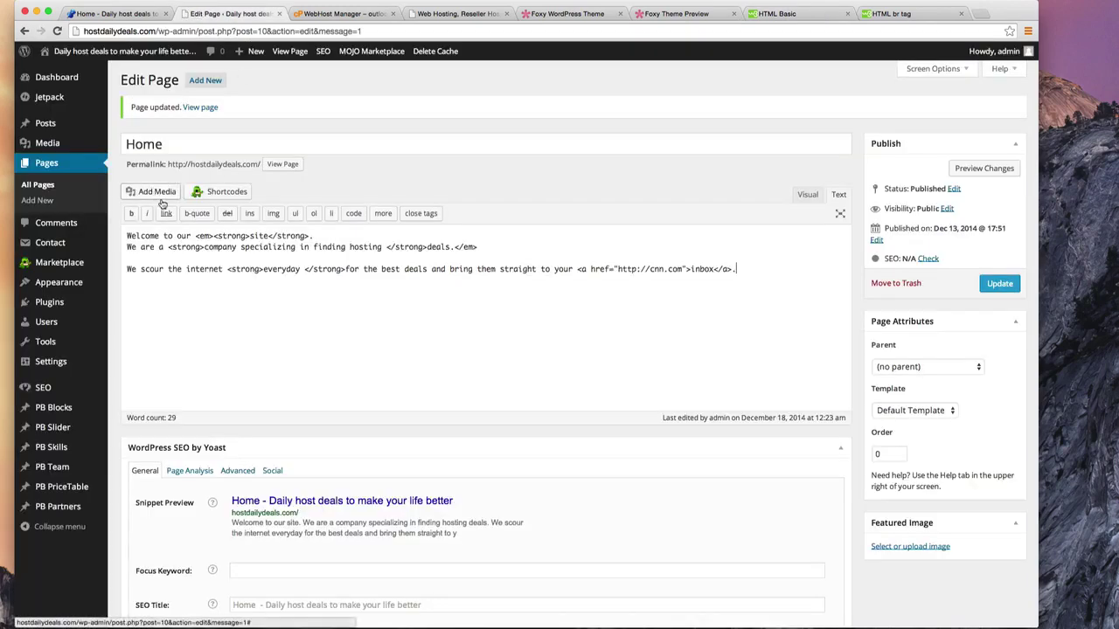
pyautogui.click(805, 194)
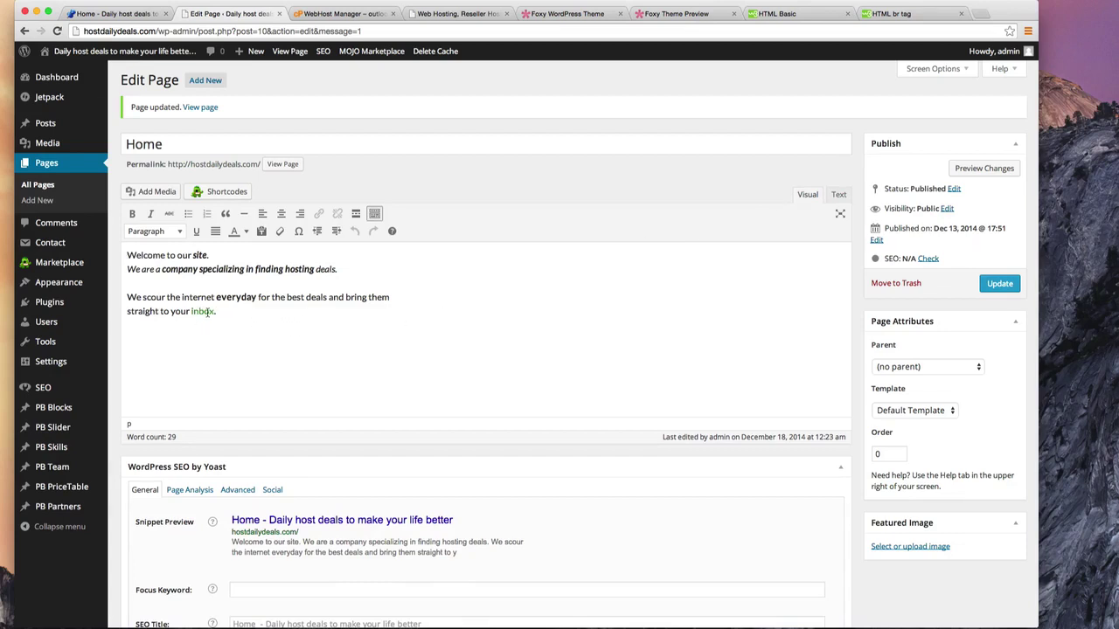
pyautogui.click(126, 12)
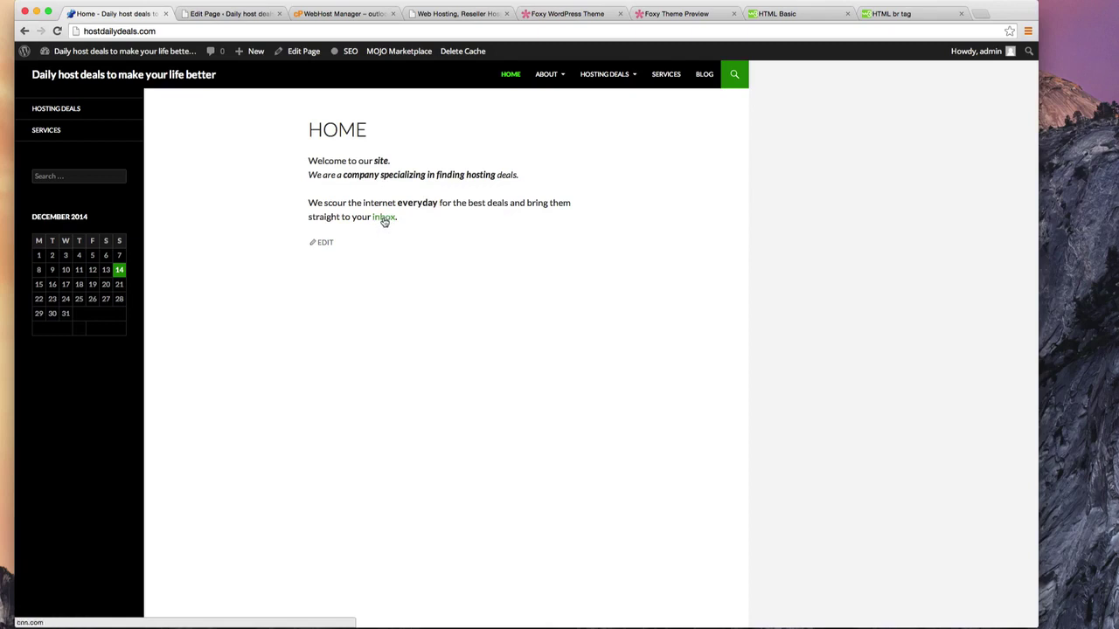
pyautogui.click(238, 14)
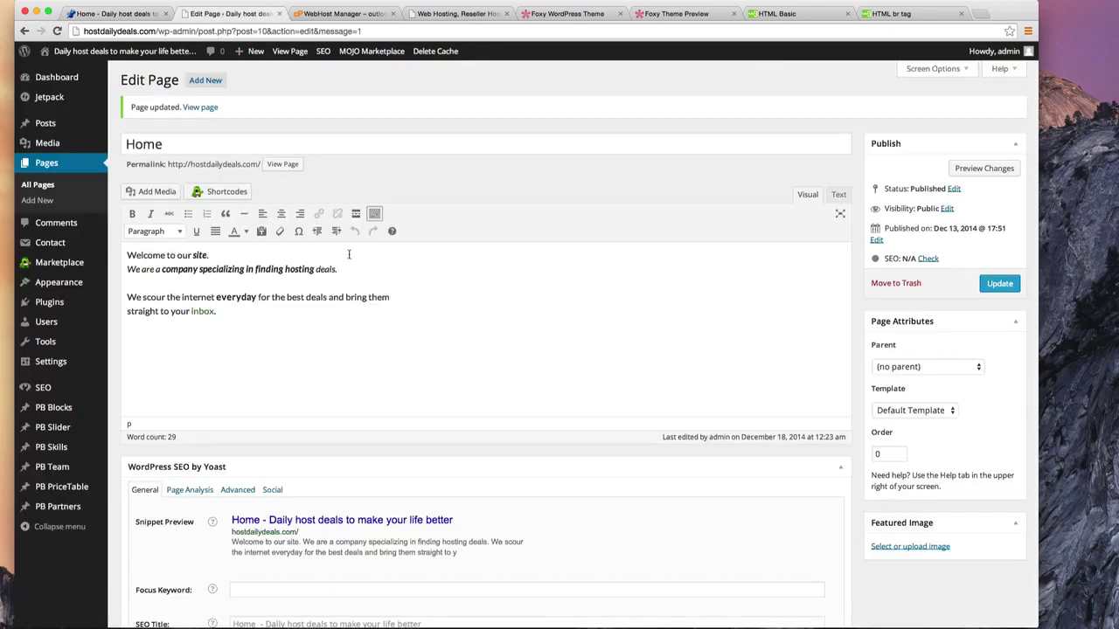
pyautogui.click(838, 194)
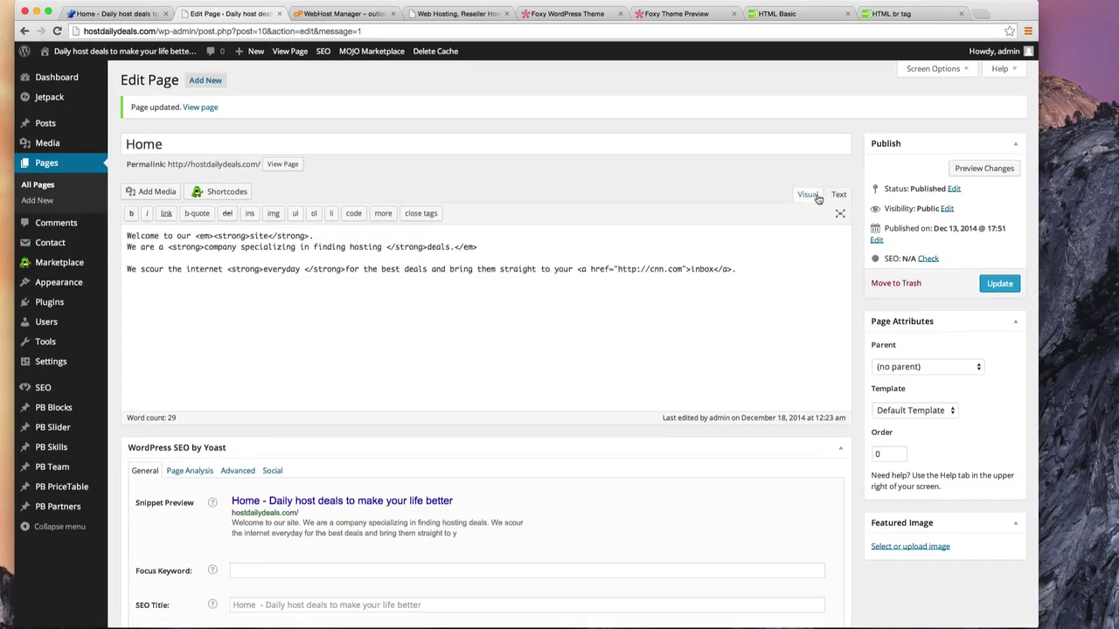
pyautogui.moveTo(578, 269); pyautogui.dragTo(590, 269)
pyautogui.moveTo(731, 269); pyautogui.dragTo(717, 270)
pyautogui.moveTo(590, 269); pyautogui.dragTo(716, 269)
# Review the heading, paragraph, link and image examples on w3schools, and compare the Home page's visual view with its HTML source.
pyautogui.click(791, 16)
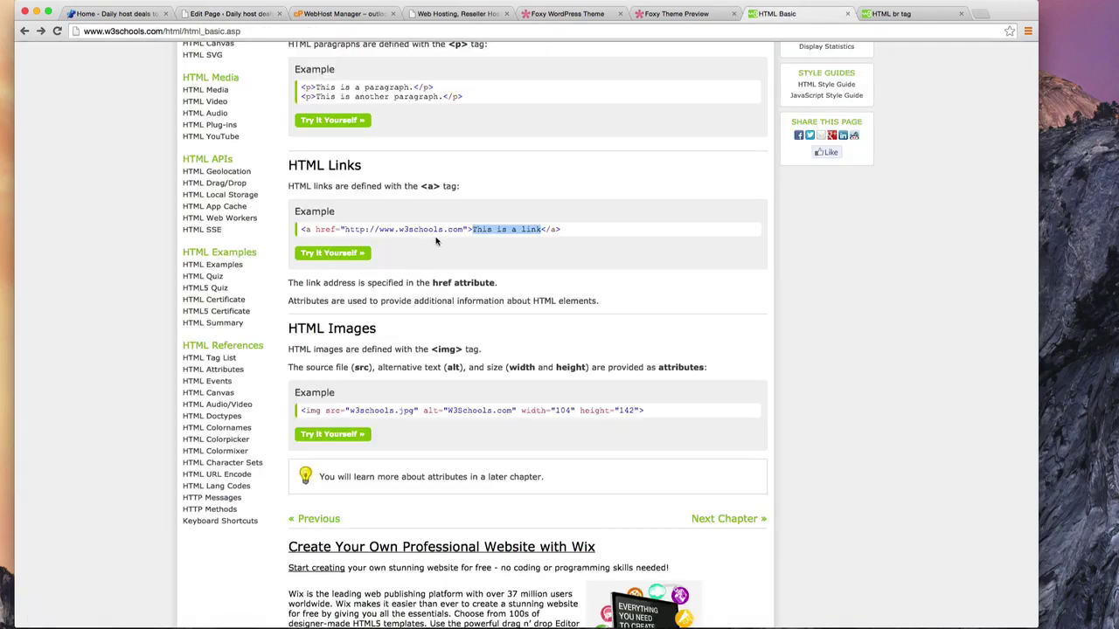
pyautogui.scroll(1, 437, 241)
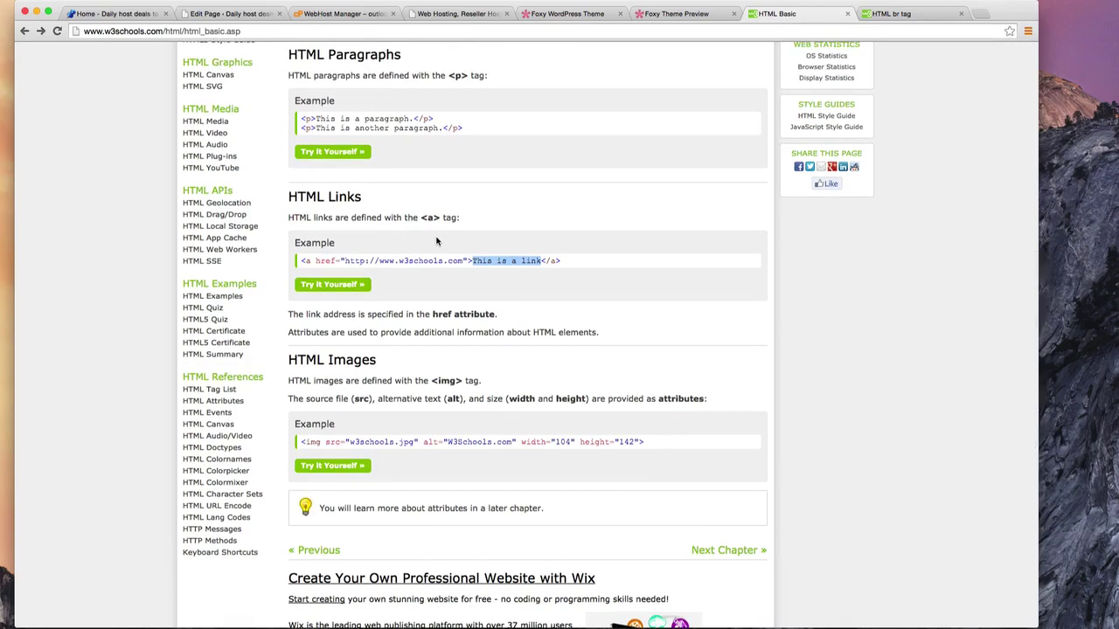
pyautogui.scroll(-1, 437, 242)
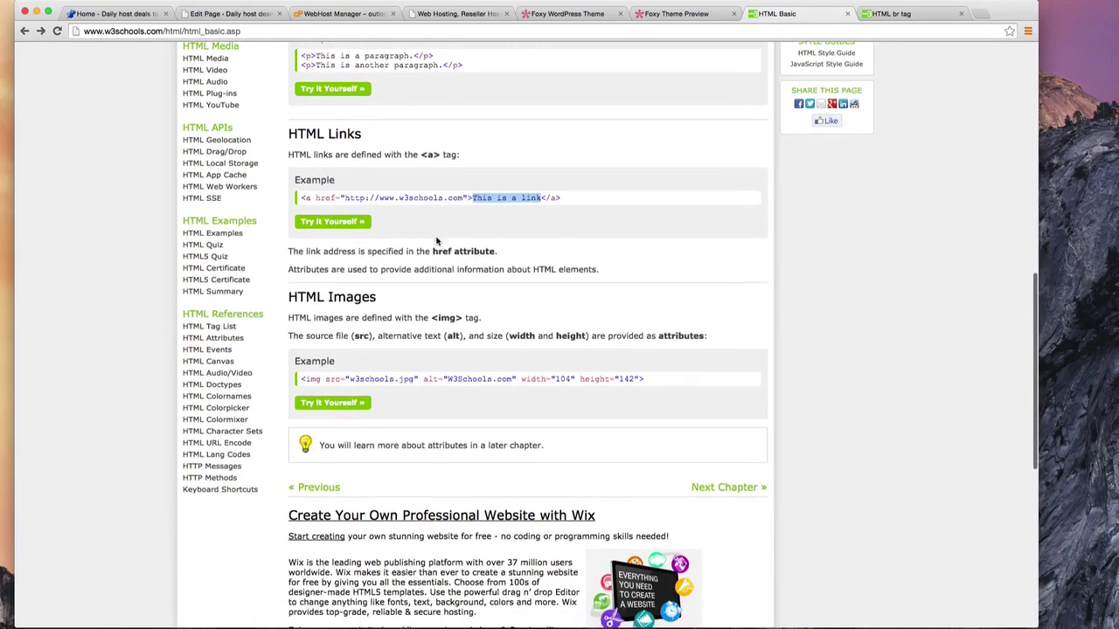
pyautogui.scroll(3, 437, 242)
pyautogui.scroll(4, 437, 241)
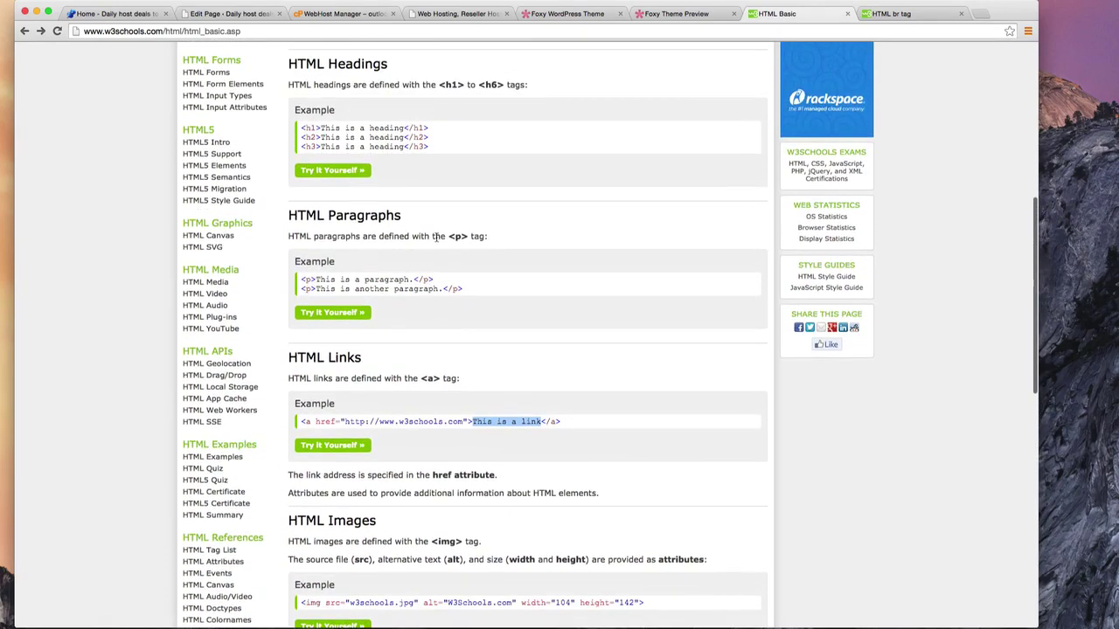
pyautogui.click(227, 14)
pyautogui.click(485, 317)
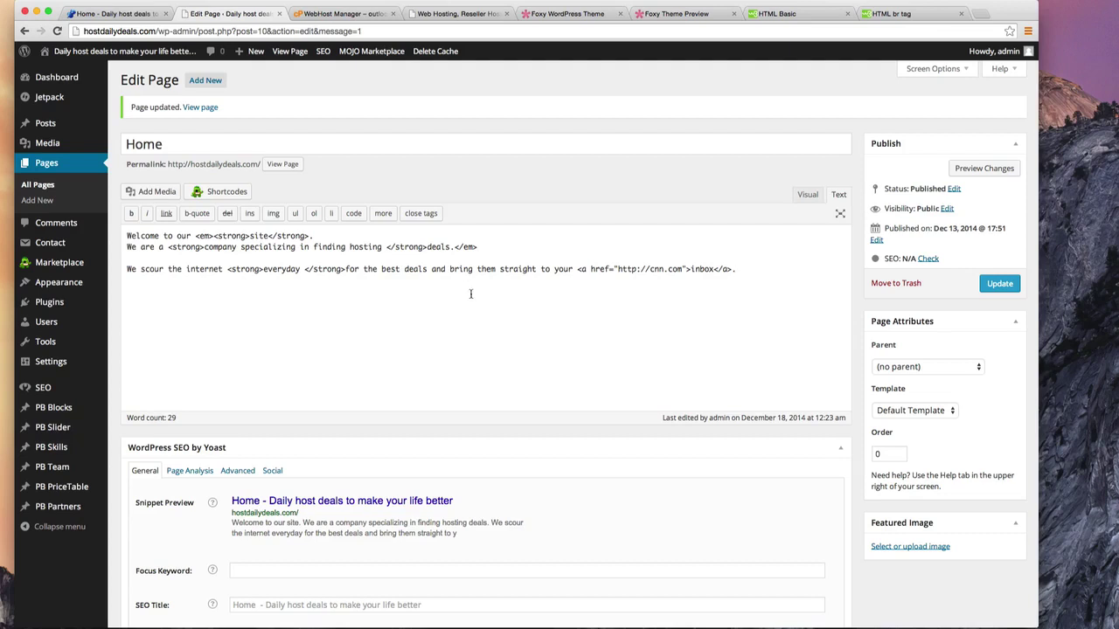
pyautogui.click(804, 198)
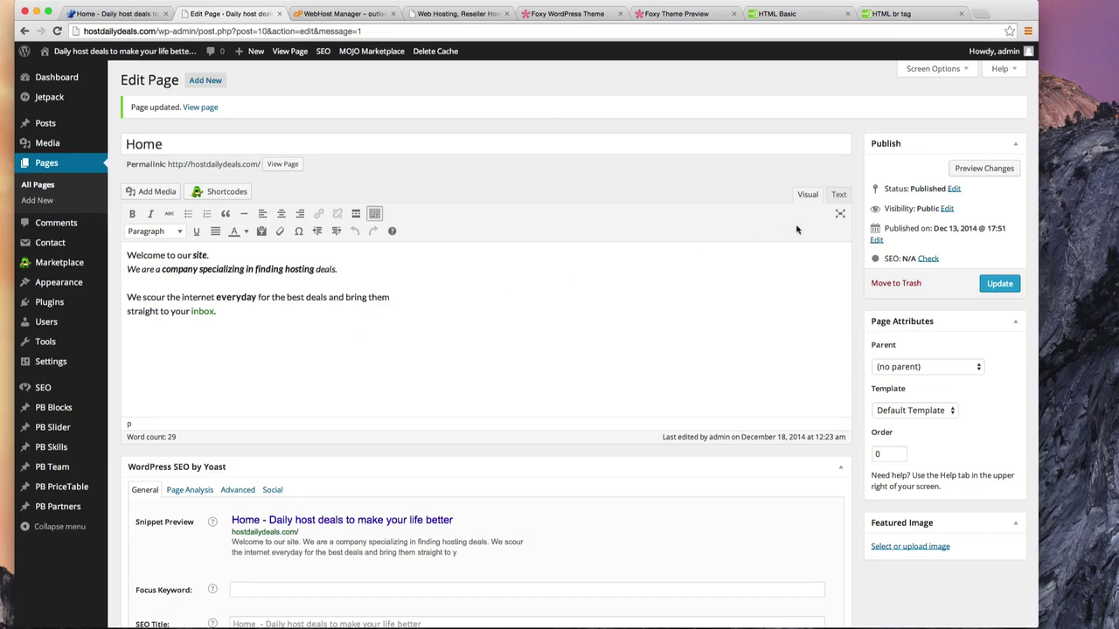
pyautogui.click(838, 196)
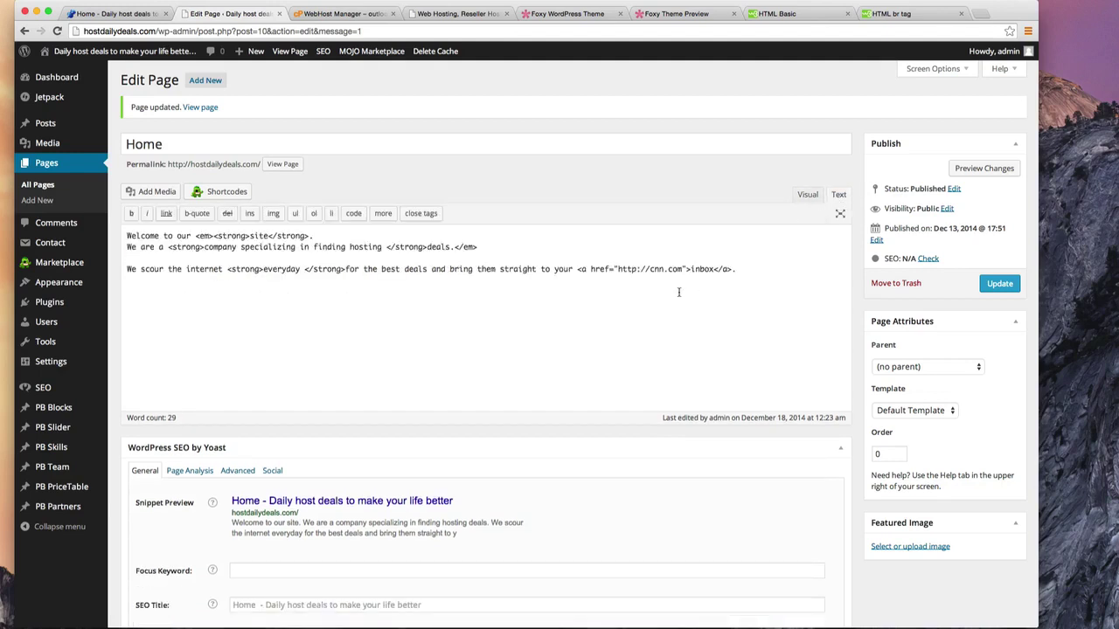